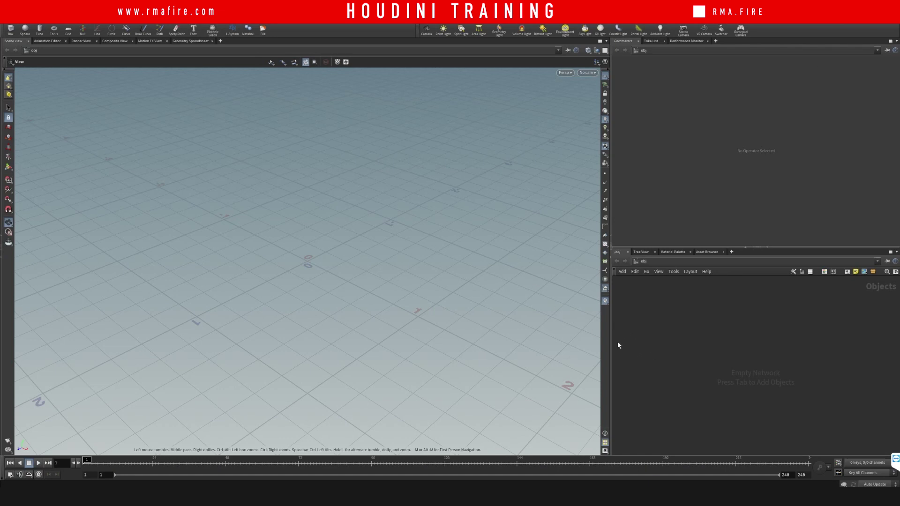
Step: Enlarge the network editor by narrowing the scene view and collapsing the parameter pane above it
{"action": "left_click_drag", "start_coordinate": [610, 348], "coordinate": [375, 348]}
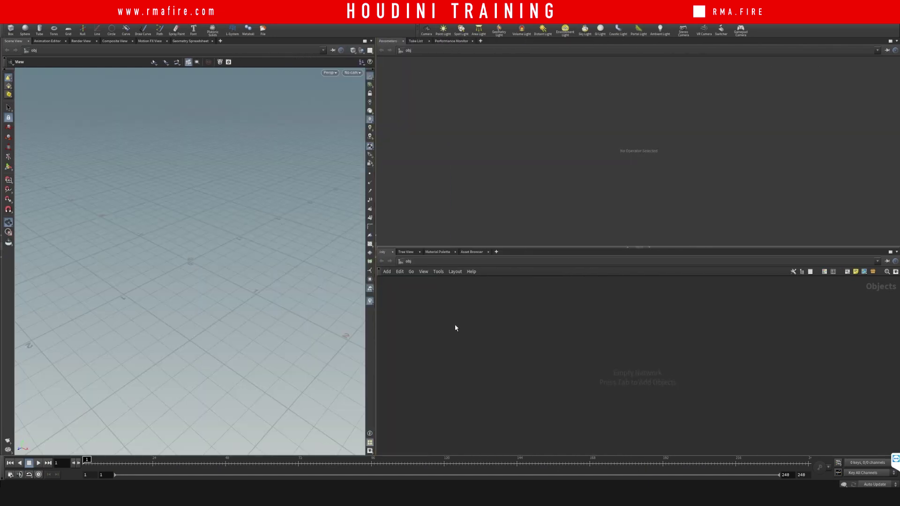
{"action": "left_click", "coordinate": [627, 248]}
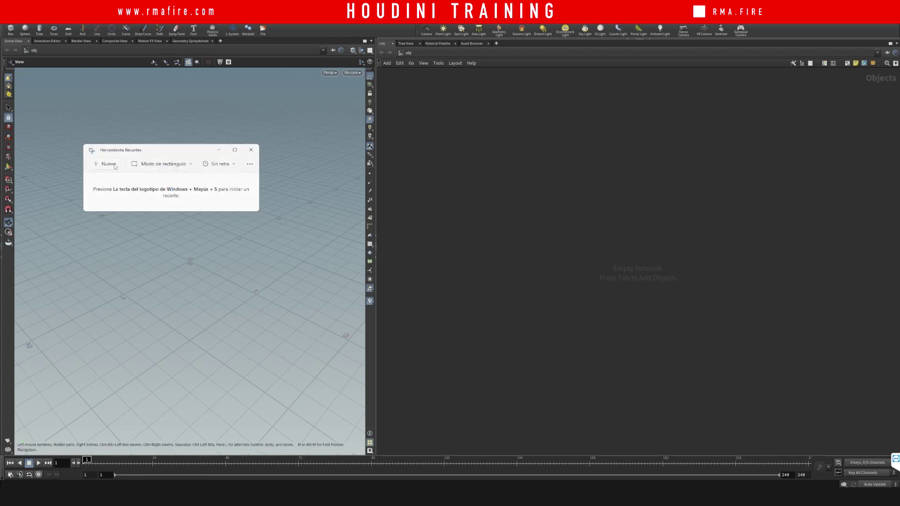
Step: Capture the empty network area with the Snipping Tool and sketch a tilted four-sided shape on it in green
{"action": "key", "text": "super+shift+s"}
{"action": "left_click_drag", "start_coordinate": [388, 94], "coordinate": [718, 387]}
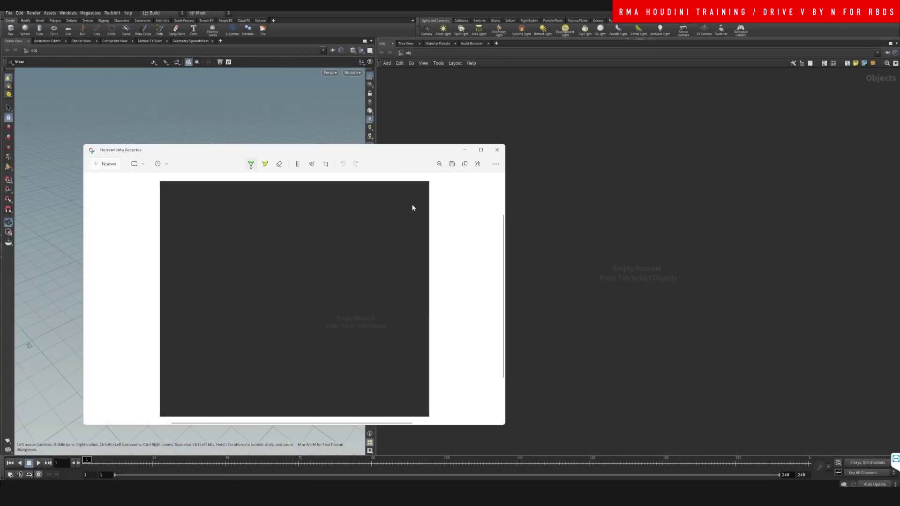
{"action": "left_click_drag", "start_coordinate": [232, 300], "coordinate": [225, 269]}
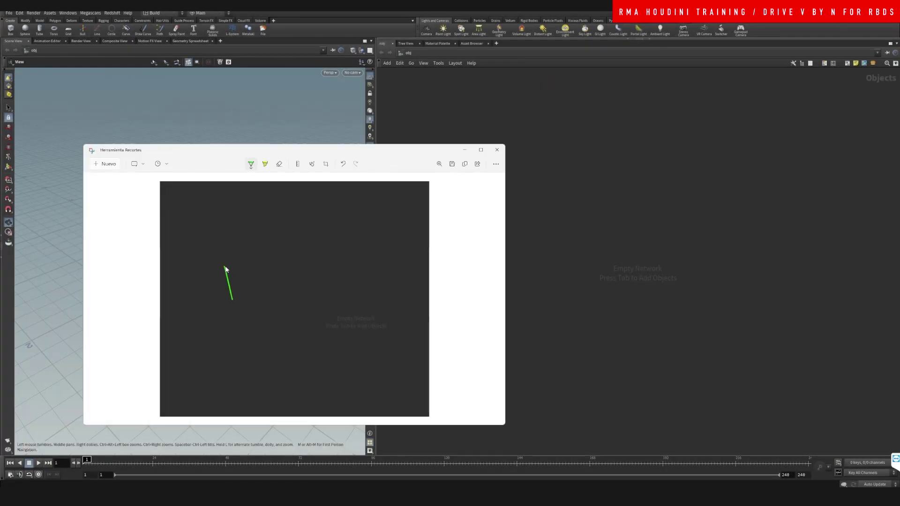
{"action": "mouse_move", "coordinate": [260, 240]}
{"action": "left_mouse_down"}
{"action": "mouse_move", "coordinate": [295, 297]}
{"action": "mouse_move", "coordinate": [241, 328]}
{"action": "mouse_move", "coordinate": [226, 271]}
{"action": "mouse_move", "coordinate": [260, 238]}
{"action": "mouse_move", "coordinate": [297, 295]}
{"action": "mouse_move", "coordinate": [244, 328]}
{"action": "left_mouse_up"}
Step: Set the pen colour to turquoise and draw short outward normal lines along the sketched shape's upper corner and right edge
{"action": "left_click", "coordinate": [252, 165]}
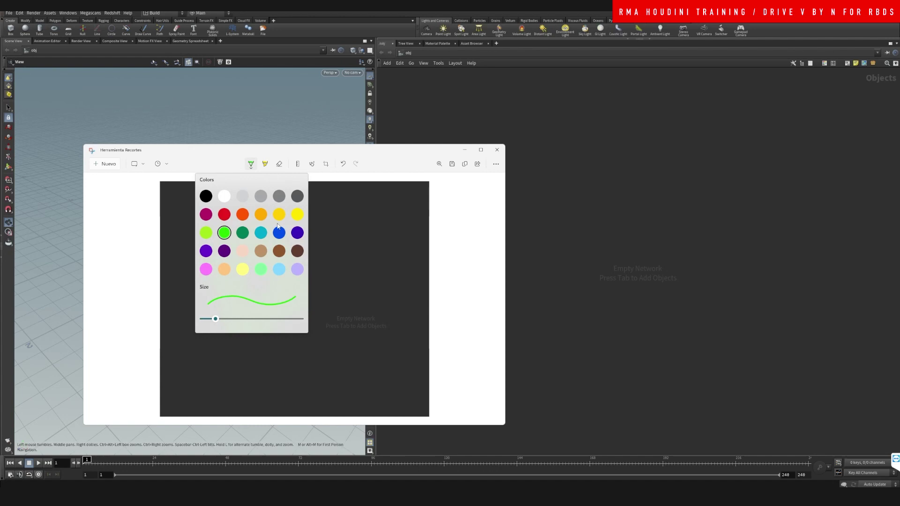
{"action": "left_click", "coordinate": [262, 231]}
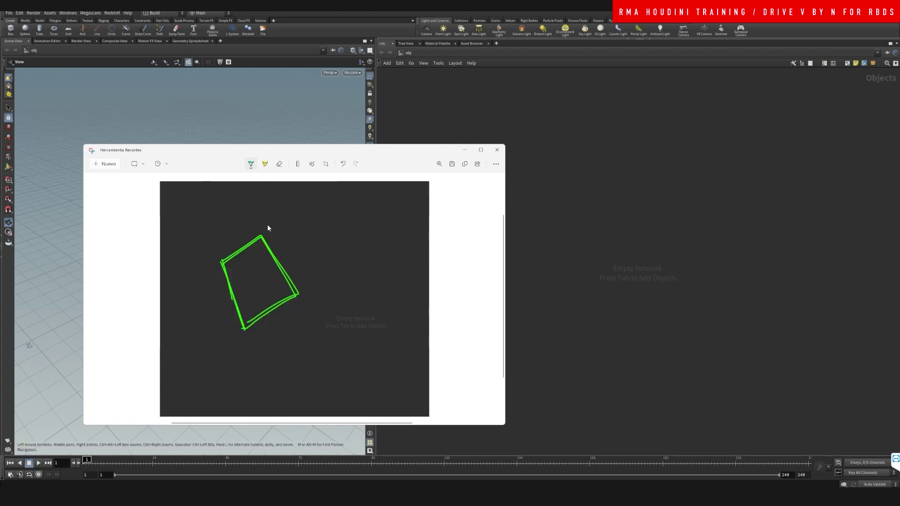
{"action": "mouse_move", "coordinate": [260, 234]}
{"action": "left_mouse_down"}
{"action": "mouse_move", "coordinate": [263, 225]}
{"action": "mouse_move", "coordinate": [282, 243]}
{"action": "left_mouse_up"}
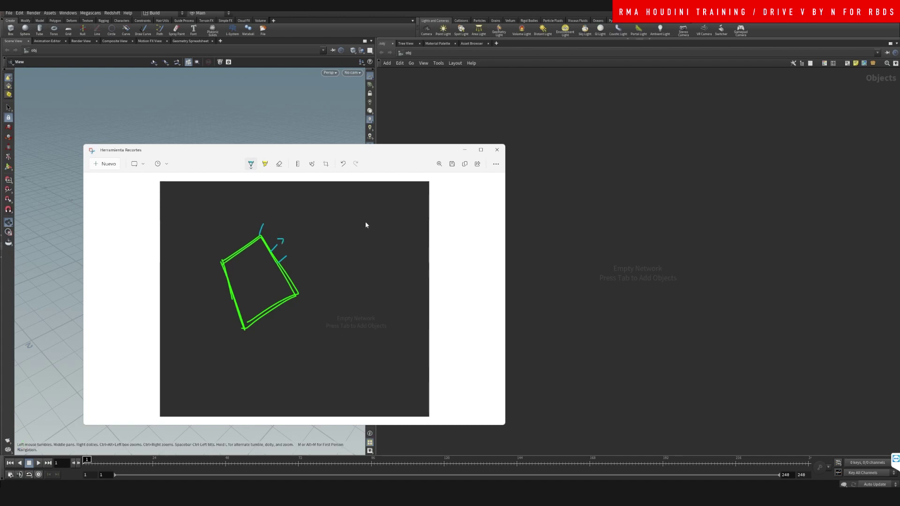
{"action": "mouse_move", "coordinate": [288, 276]}
{"action": "left_mouse_down"}
{"action": "mouse_move", "coordinate": [296, 270]}
{"action": "mouse_move", "coordinate": [306, 302]}
{"action": "left_mouse_up"}
{"action": "mouse_move", "coordinate": [263, 223]}
{"action": "left_mouse_down"}
{"action": "mouse_move", "coordinate": [261, 235]}
{"action": "mouse_move", "coordinate": [264, 209]}
{"action": "mouse_move", "coordinate": [270, 216]}
{"action": "left_mouse_up"}
Step: Change the pen to yellow, label the corner normal "= v", and draw velocity arrows outward from the shape's right edge
{"action": "left_click", "coordinate": [256, 165]}
{"action": "left_click", "coordinate": [298, 213]}
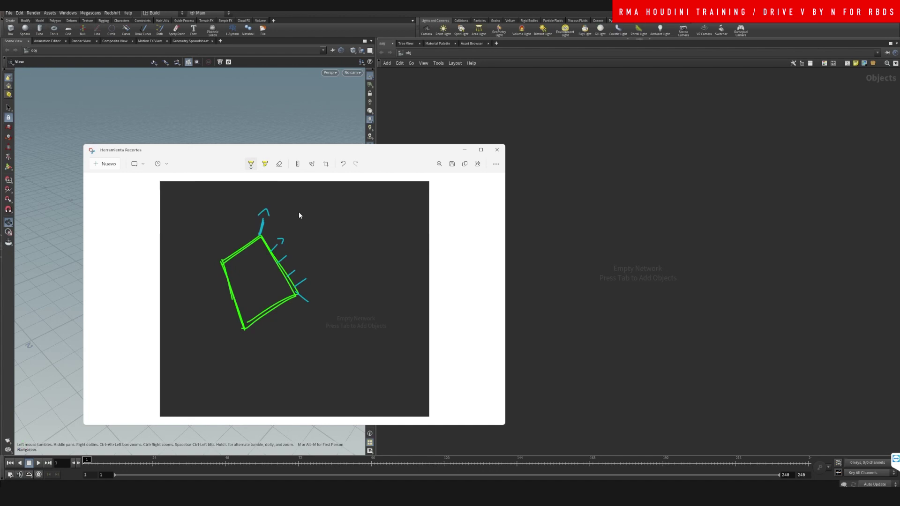
{"action": "left_click_drag", "start_coordinate": [267, 206], "coordinate": [281, 193]}
{"action": "mouse_move", "coordinate": [251, 243]}
{"action": "left_mouse_down"}
{"action": "mouse_move", "coordinate": [255, 249]}
{"action": "mouse_move", "coordinate": [266, 240]}
{"action": "mouse_move", "coordinate": [267, 224]}
{"action": "left_mouse_up"}
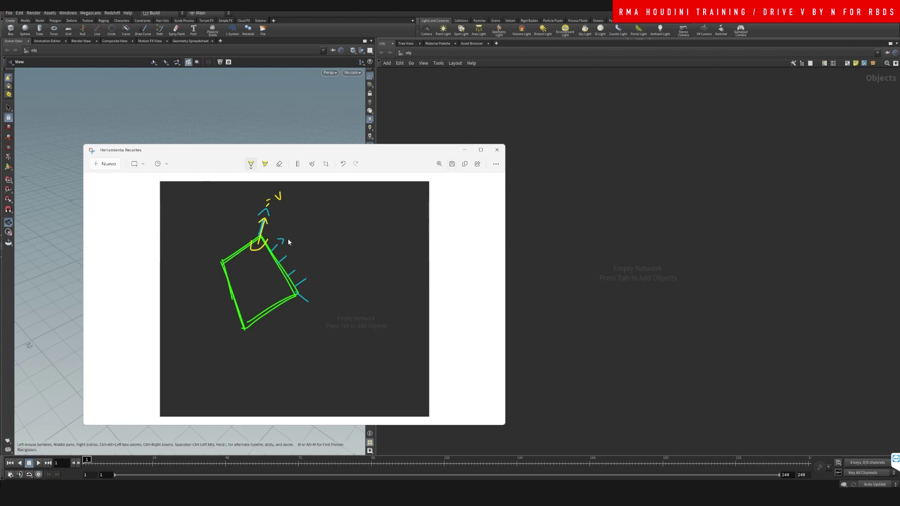
{"action": "left_click_drag", "start_coordinate": [279, 261], "coordinate": [322, 232]}
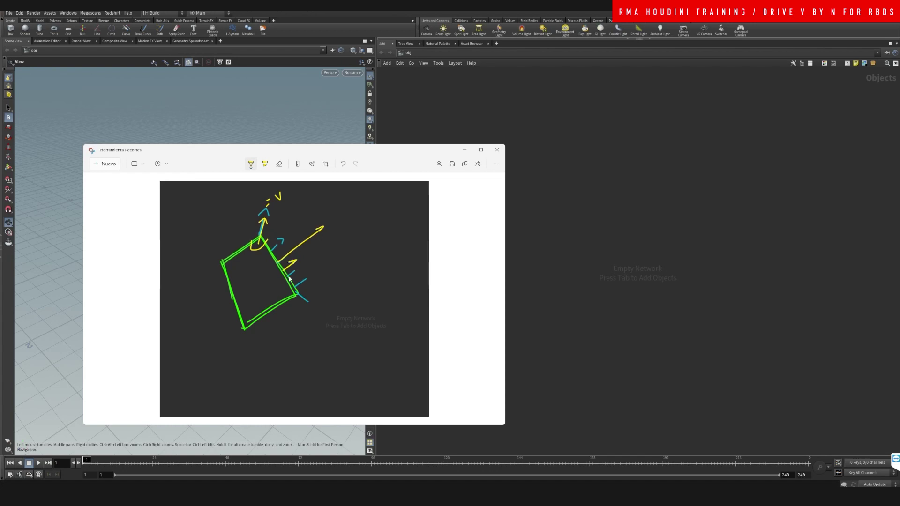
{"action": "left_click_drag", "start_coordinate": [288, 283], "coordinate": [332, 248]}
{"action": "left_click_drag", "start_coordinate": [320, 254], "coordinate": [331, 249]}
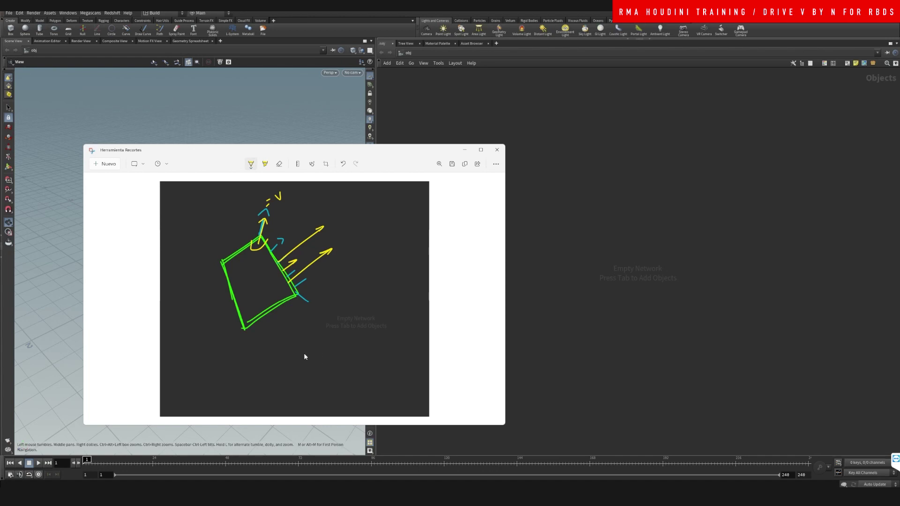
Step: Write a note with "Rbd" framed in a box below the sketch, then close the Snipping Tool
{"action": "left_click_drag", "start_coordinate": [286, 331], "coordinate": [292, 373]}
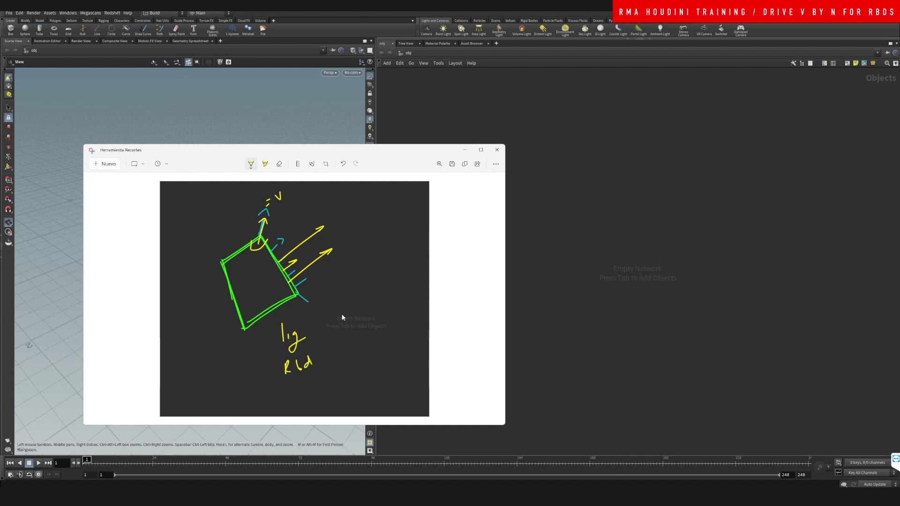
{"action": "mouse_move", "coordinate": [316, 350]}
{"action": "left_mouse_down"}
{"action": "mouse_move", "coordinate": [266, 373]}
{"action": "mouse_move", "coordinate": [281, 392]}
{"action": "left_mouse_up"}
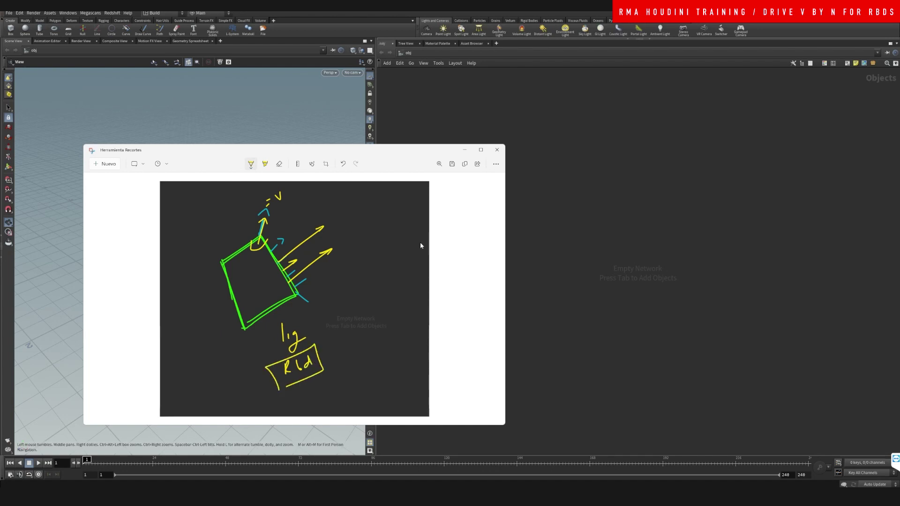
{"action": "left_click", "coordinate": [497, 149]}
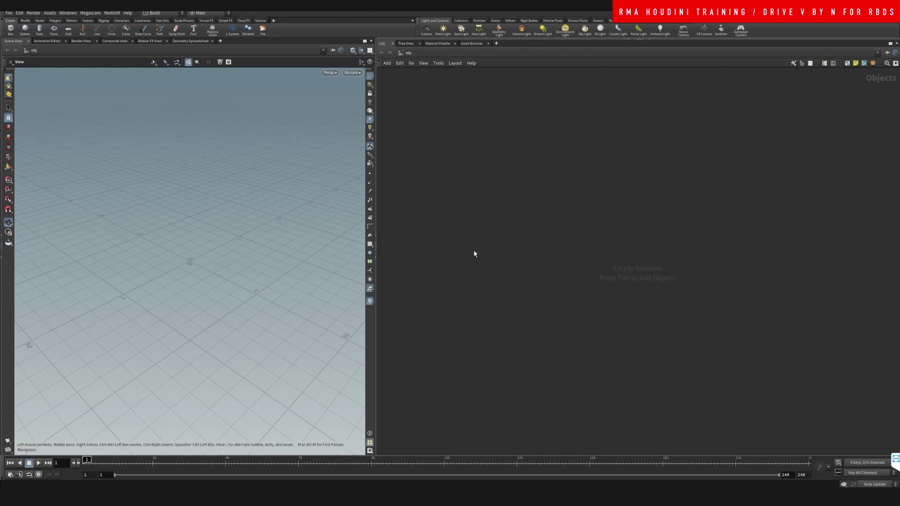
Step: Back in Houdini, add a box object and go inside its geometry network
{"action": "key", "text": "Tab"}
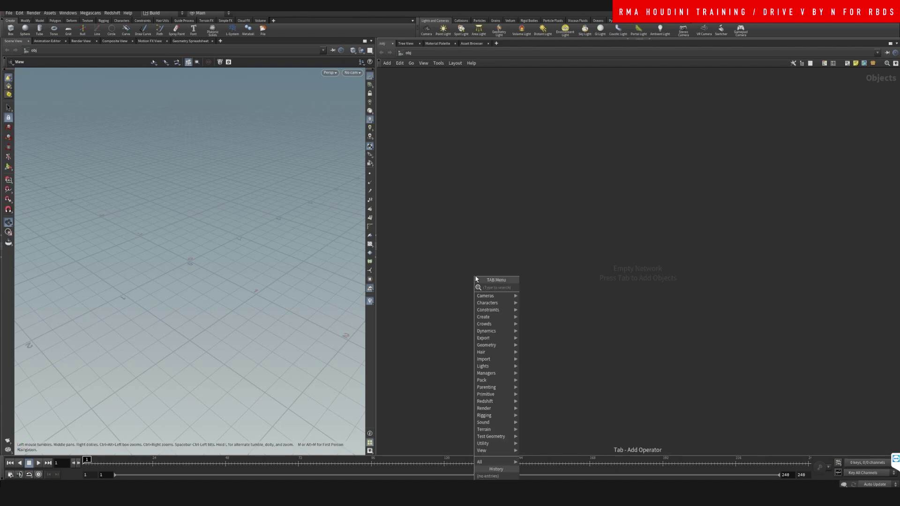
{"action": "type", "text": "box"}
{"action": "key", "text": "Return"}
{"action": "left_click", "coordinate": [475, 276]}
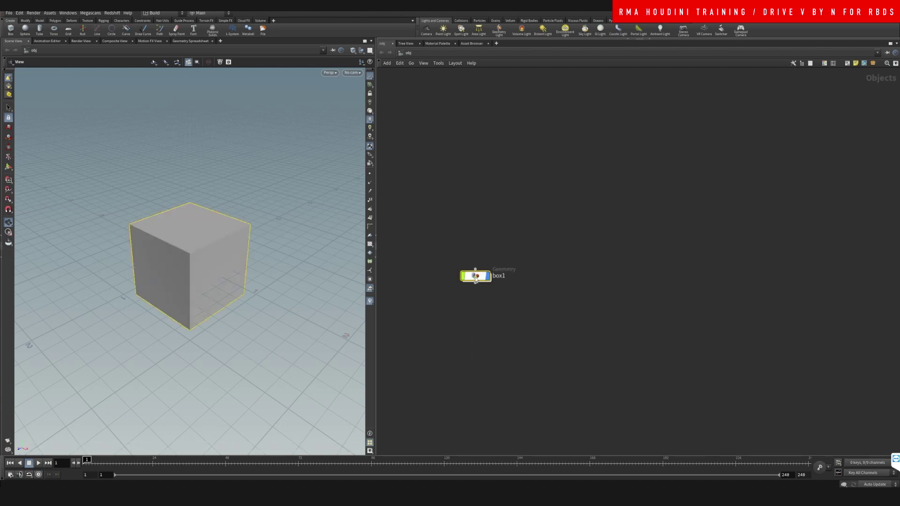
{"action": "double_click", "coordinate": [476, 276]}
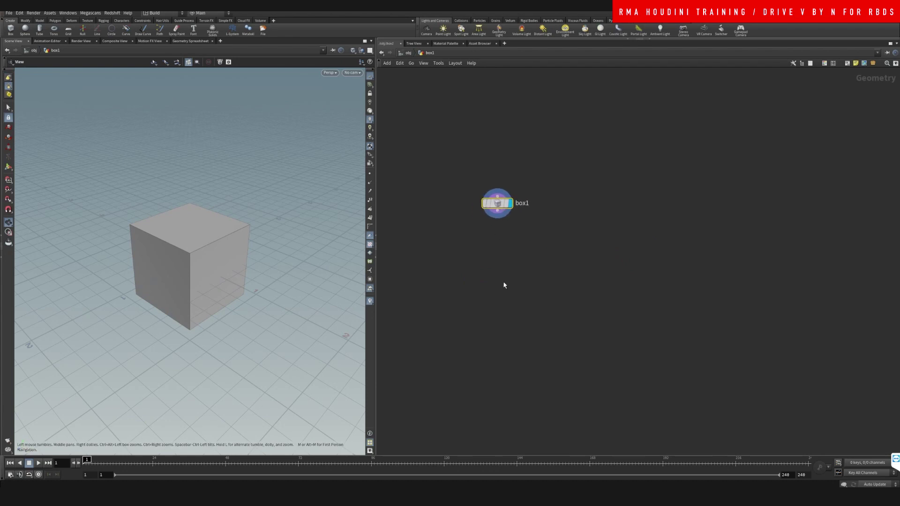
{"action": "left_click", "coordinate": [466, 286]}
Step: Add an RBD Material Fracture node, wire the box into its first input, and display the fractured result
{"action": "right_click_drag", "start_coordinate": [218, 192], "coordinate": [181, 271]}
{"action": "middle_click_drag", "start_coordinate": [217, 241], "coordinate": [187, 270]}
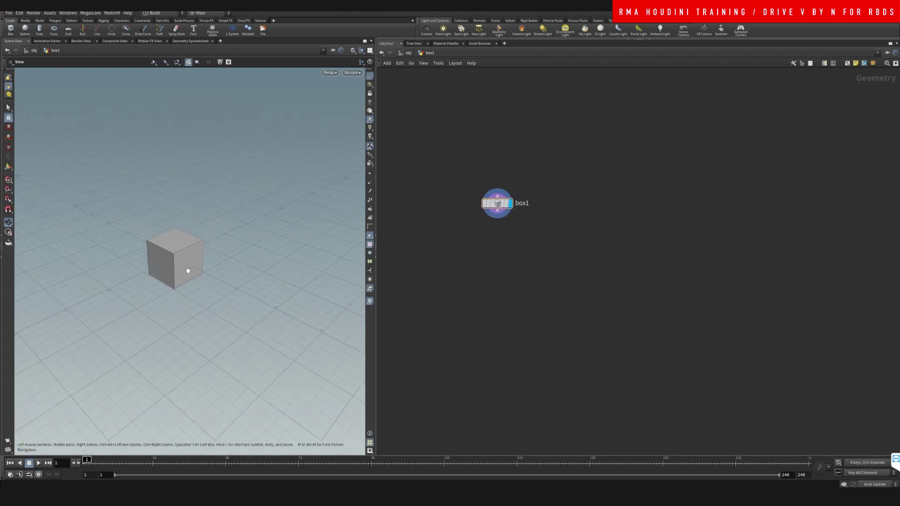
{"action": "right_click_drag", "start_coordinate": [179, 251], "coordinate": [192, 237]}
{"action": "left_click_drag", "start_coordinate": [178, 272], "coordinate": [181, 259]}
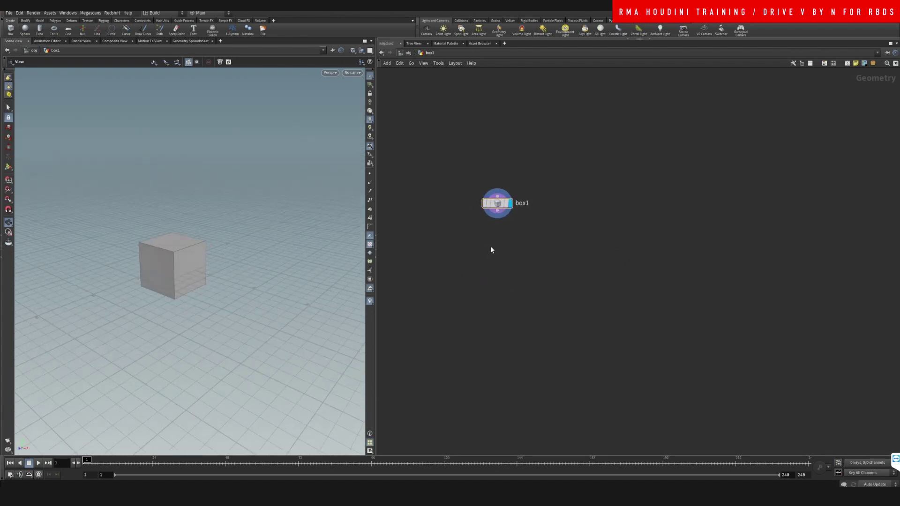
{"action": "key", "text": "Tab"}
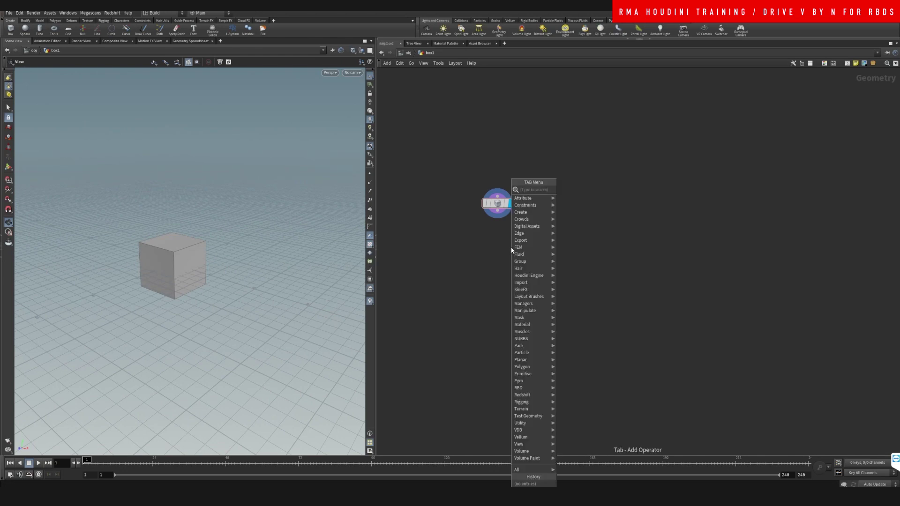
{"action": "type", "text": "rbdmat"}
{"action": "key", "text": "Return"}
{"action": "left_click", "coordinate": [512, 251]}
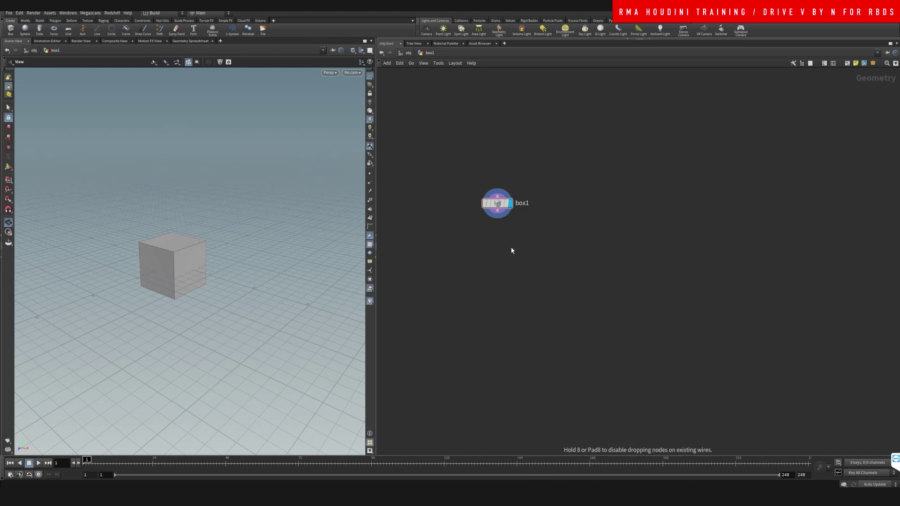
{"action": "left_click", "coordinate": [512, 251]}
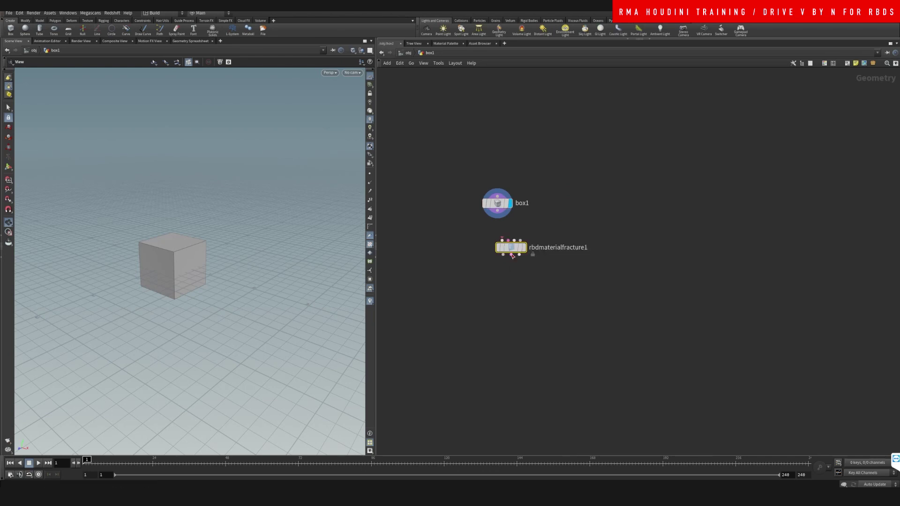
{"action": "left_click", "coordinate": [497, 211]}
{"action": "left_click", "coordinate": [480, 246]}
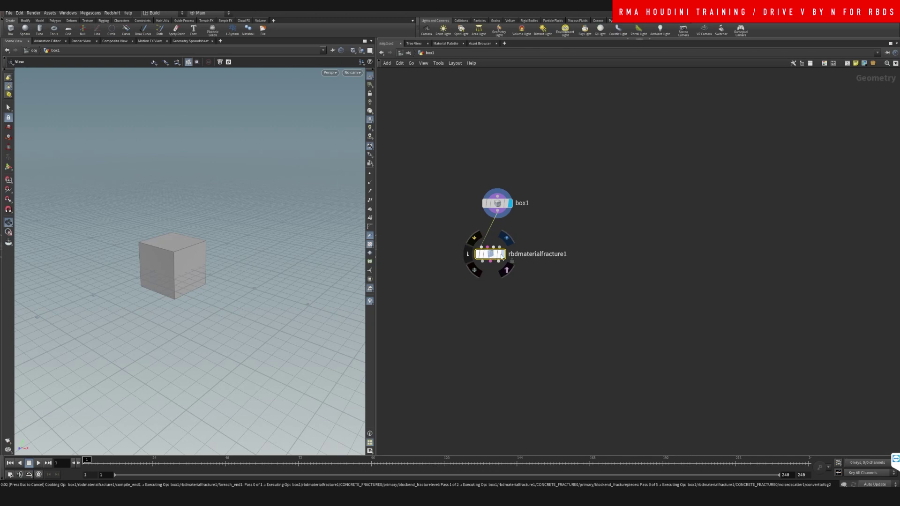
{"action": "left_click", "coordinate": [502, 254]}
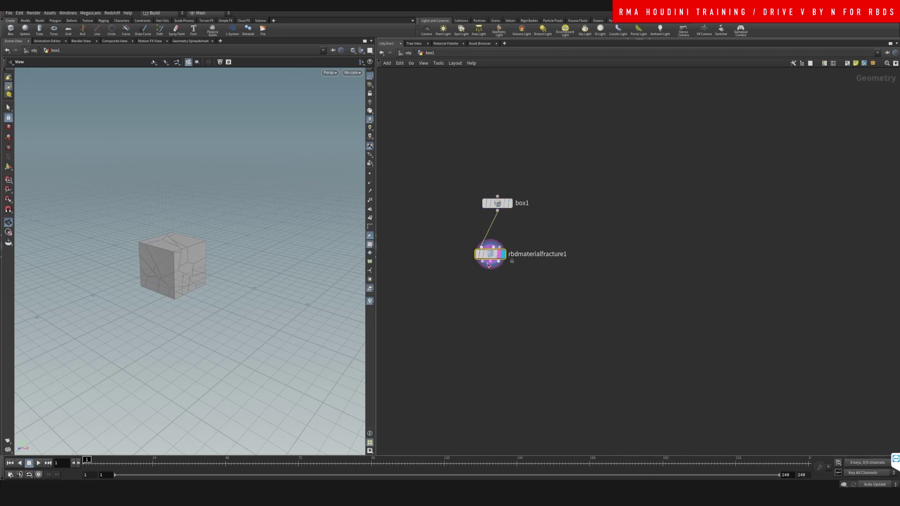
Step: Add an Exploded View node, feed it from the fracture node's first output, and display it
{"action": "left_click_drag", "start_coordinate": [491, 258], "coordinate": [490, 246]}
{"action": "key", "text": "Tab"}
{"action": "type", "text": "exv"}
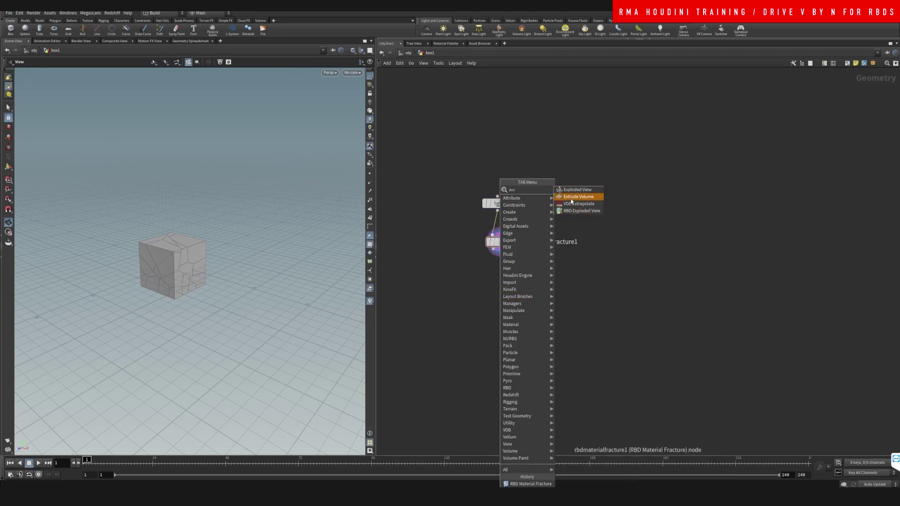
{"action": "left_click", "coordinate": [576, 189]}
{"action": "left_click", "coordinate": [422, 303]}
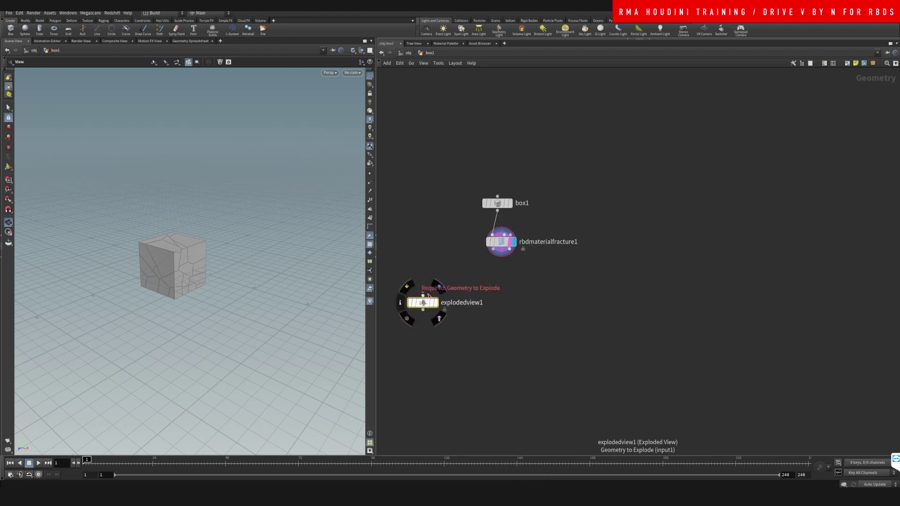
{"action": "left_click", "coordinate": [423, 294]}
{"action": "left_click", "coordinate": [493, 251]}
{"action": "left_click", "coordinate": [434, 303]}
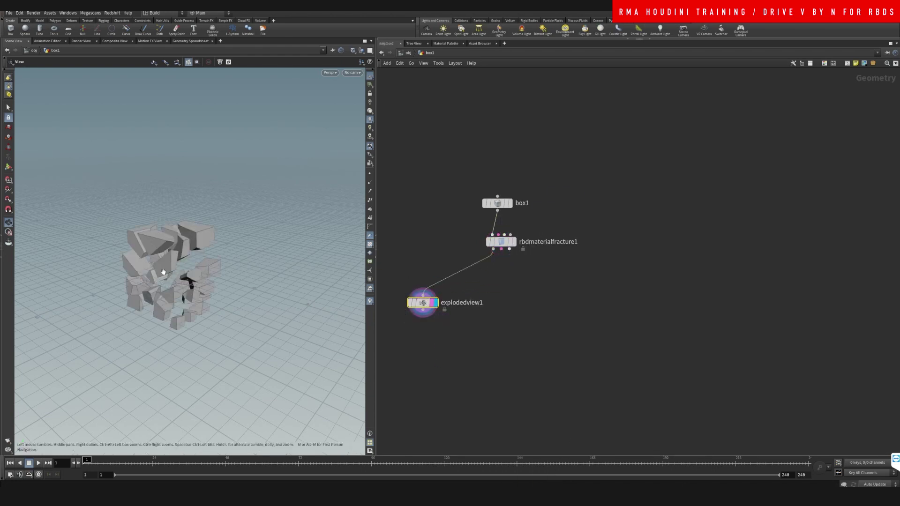
Step: Add an Assemble node and connect the fracture node's first output to its input
{"action": "key", "text": "Tab"}
{"action": "type", "text": "as"}
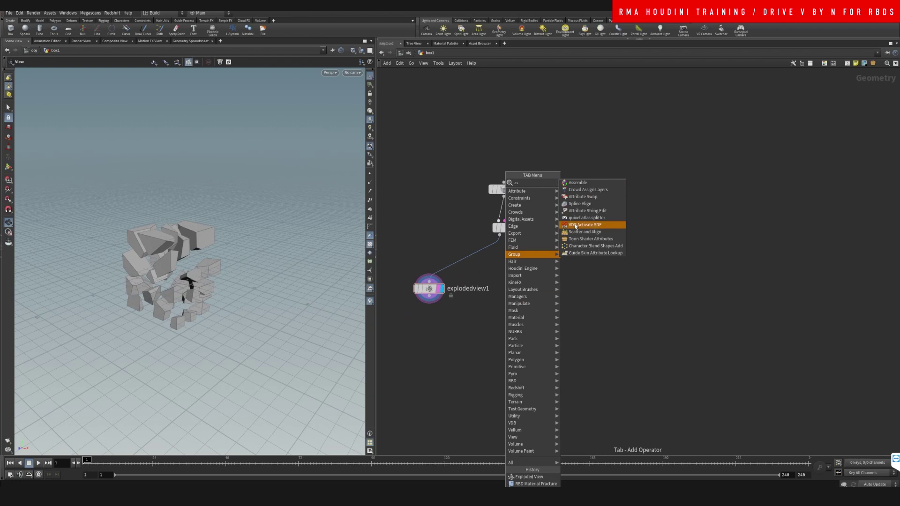
{"action": "left_click", "coordinate": [589, 183]}
{"action": "left_click", "coordinate": [504, 325]}
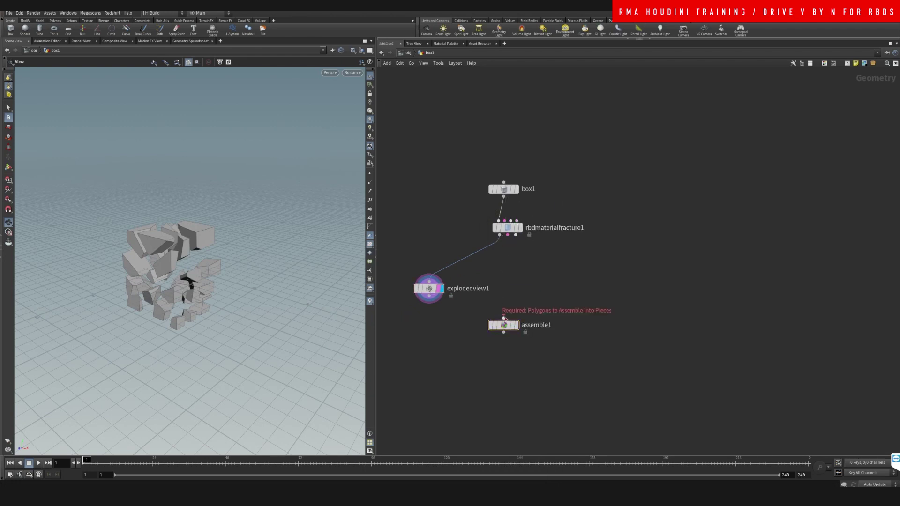
{"action": "left_click", "coordinate": [504, 316]}
{"action": "key", "text": "Escape"}
{"action": "left_click", "coordinate": [499, 236]}
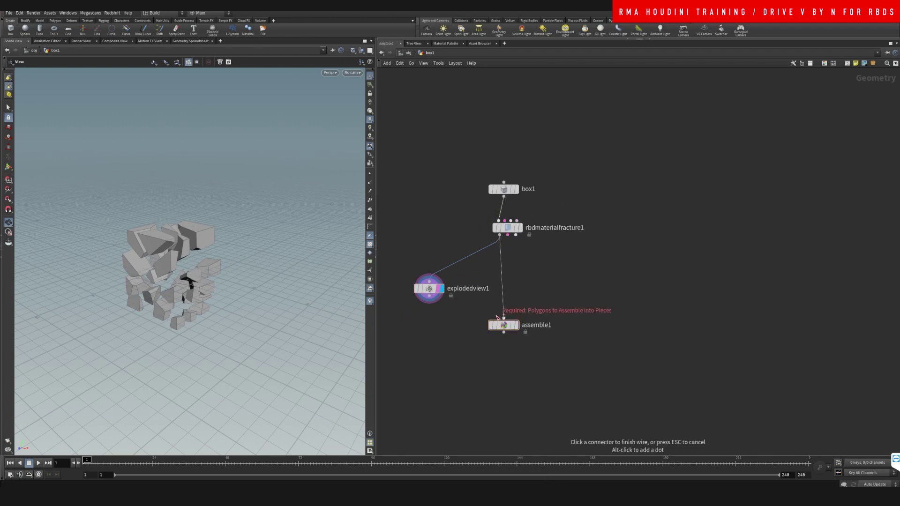
{"action": "left_click", "coordinate": [503, 318]}
Step: Display the Assemble node and enable Create Packed Primitives in its parameters
{"action": "left_click", "coordinate": [520, 310]}
{"action": "left_click", "coordinate": [520, 341]}
{"action": "left_click_drag", "start_coordinate": [535, 304], "coordinate": [495, 349]}
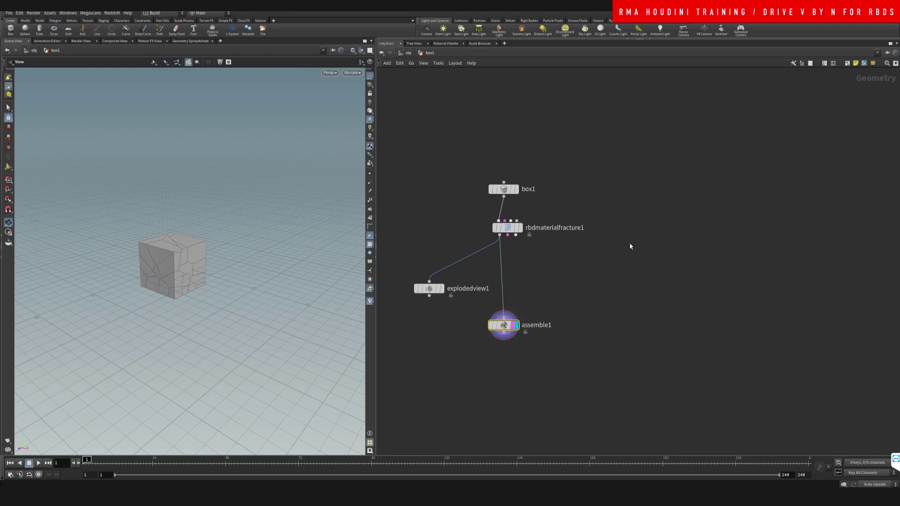
{"action": "key", "text": "p"}
{"action": "left_click", "coordinate": [830, 149]}
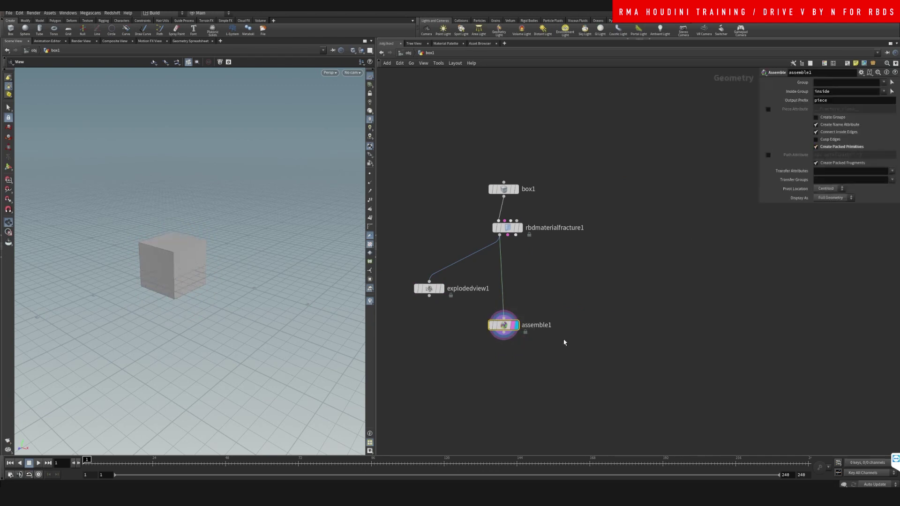
Step: Add a DOP Network below the Assemble node, wired to its output, and display it
{"action": "middle_click_drag", "start_coordinate": [565, 342], "coordinate": [553, 282]}
{"action": "left_click_drag", "start_coordinate": [498, 266], "coordinate": [494, 266]}
{"action": "key", "text": "Tab"}
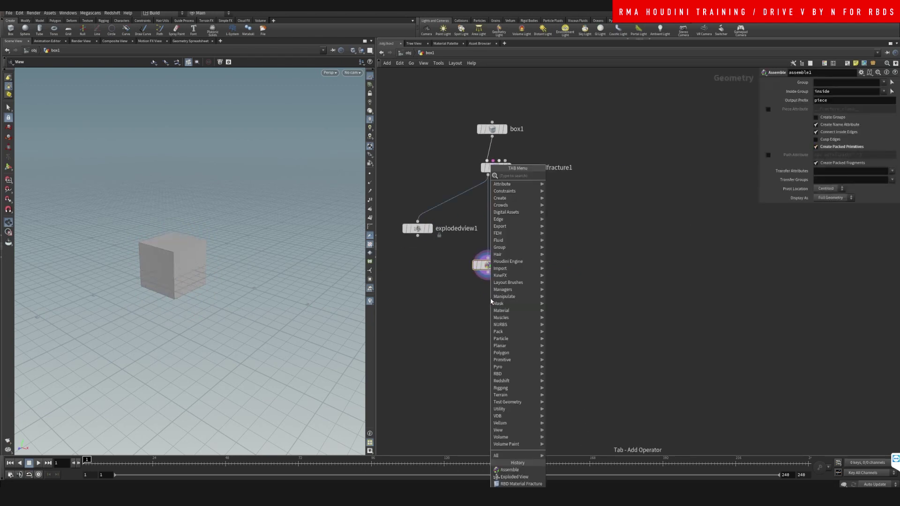
{"action": "type", "text": "dopnet"}
{"action": "key", "text": "Return"}
{"action": "left_click", "coordinate": [491, 301]}
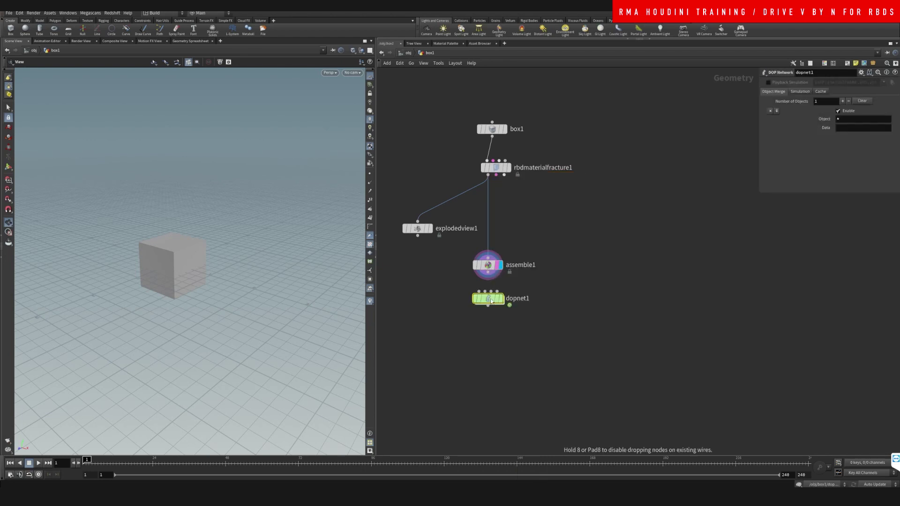
{"action": "left_click", "coordinate": [500, 302]}
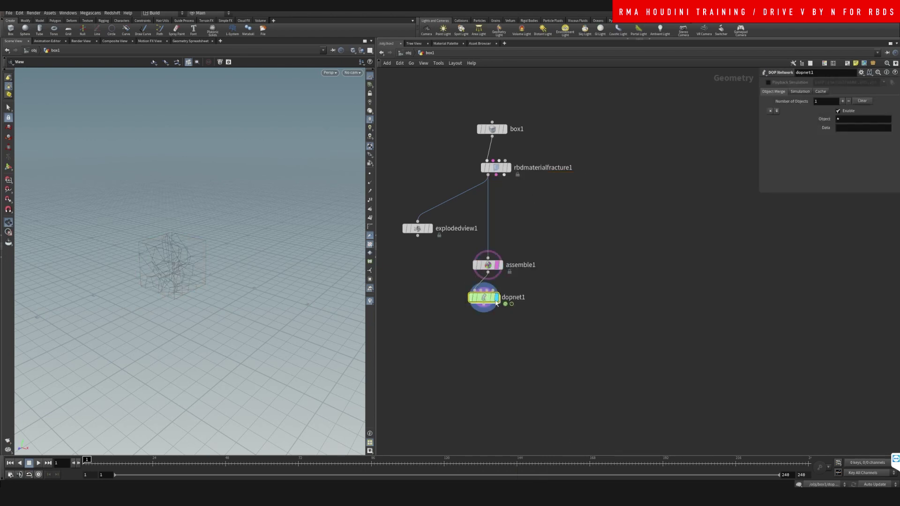
Step: Go inside the DOP network and add an RBD Packed Object node above the output
{"action": "left_click", "coordinate": [504, 313]}
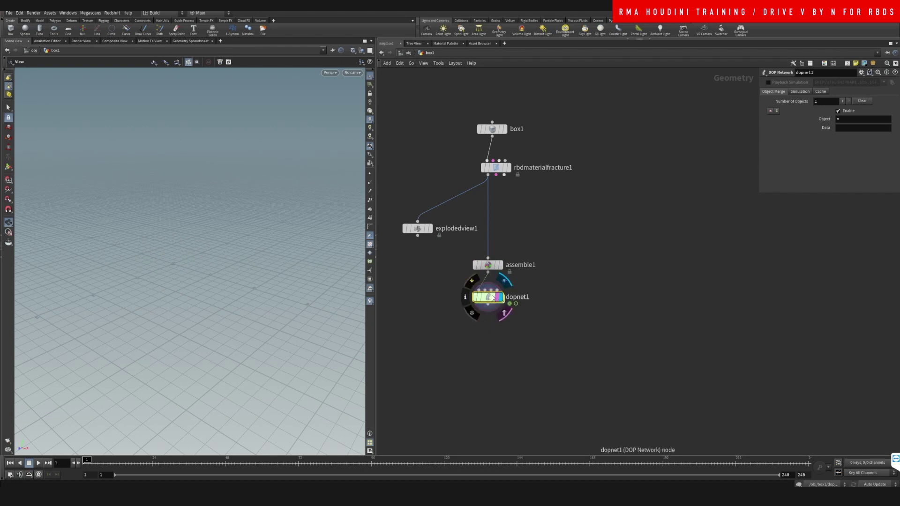
{"action": "double_click", "coordinate": [491, 296]}
{"action": "key", "text": "Tab"}
{"action": "type", "text": "pack"}
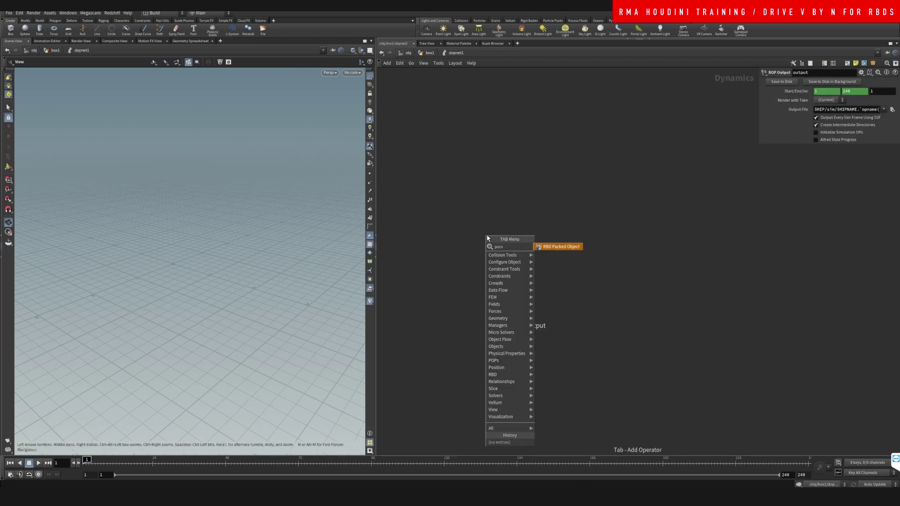
{"action": "key", "text": "Return"}
Step: Add a Rigid Body Solver node, feed the packed object into its first input, and wire it to the output node
{"action": "key", "text": "Tab"}
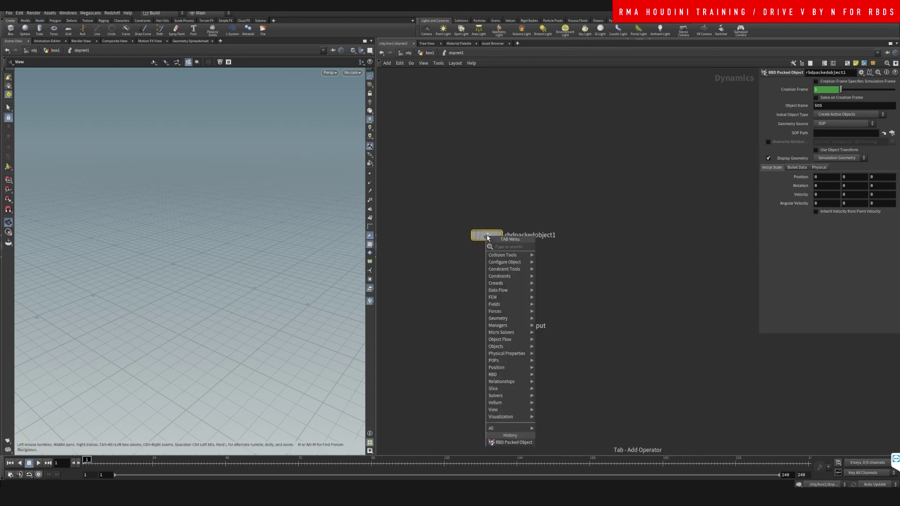
{"action": "type", "text": "rigid"}
{"action": "key", "text": "Escape"}
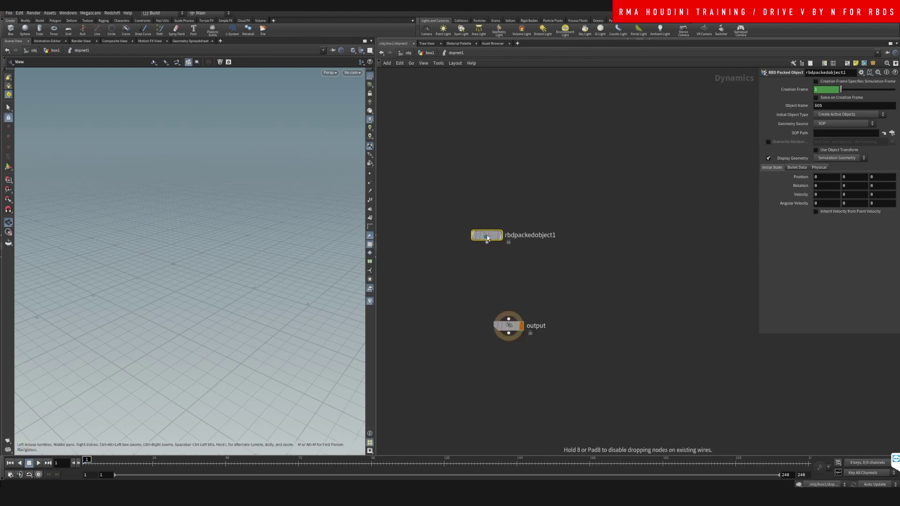
{"action": "left_click", "coordinate": [503, 284]}
{"action": "left_click", "coordinate": [486, 243]}
{"action": "left_click", "coordinate": [496, 278]}
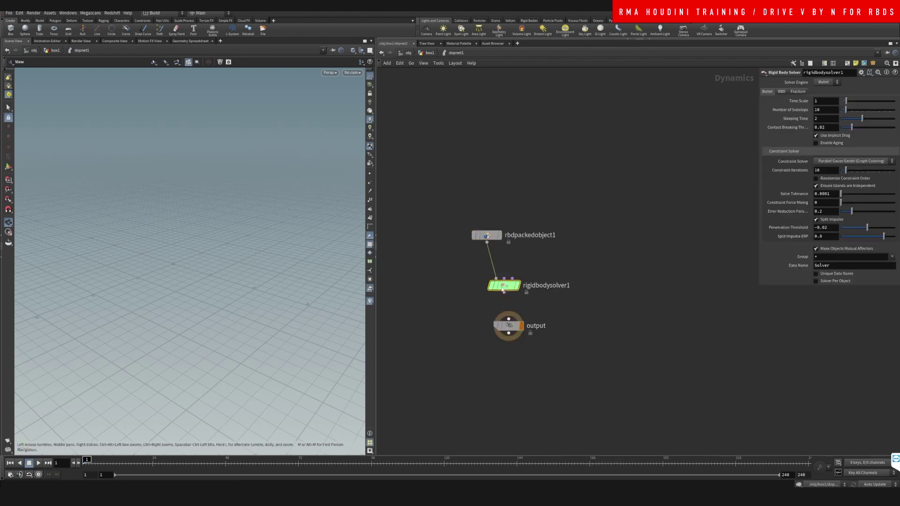
{"action": "left_click", "coordinate": [504, 292]}
{"action": "left_click", "coordinate": [509, 319]}
Step: Set the RBD packed object's Geometry Source to First Context Geometry and move the node further above the solver
{"action": "left_click", "coordinate": [495, 238]}
{"action": "left_click", "coordinate": [856, 123]}
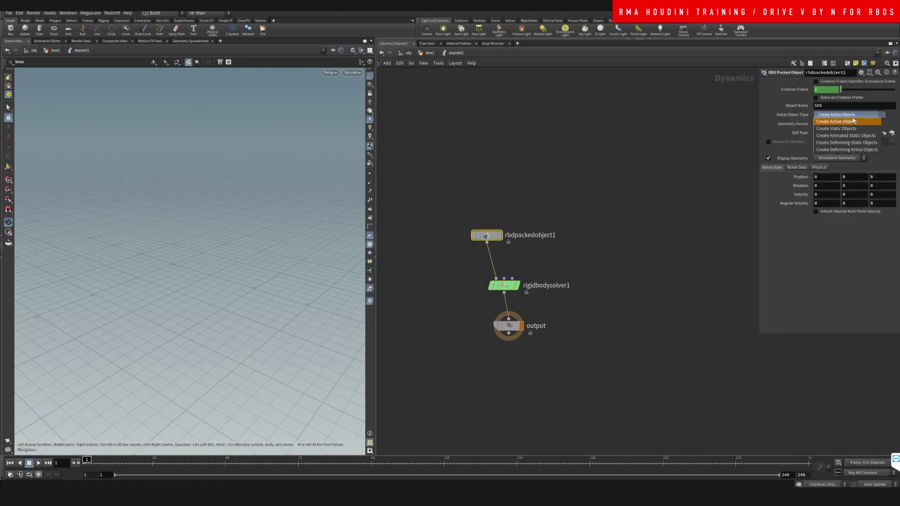
{"action": "left_click", "coordinate": [835, 124]}
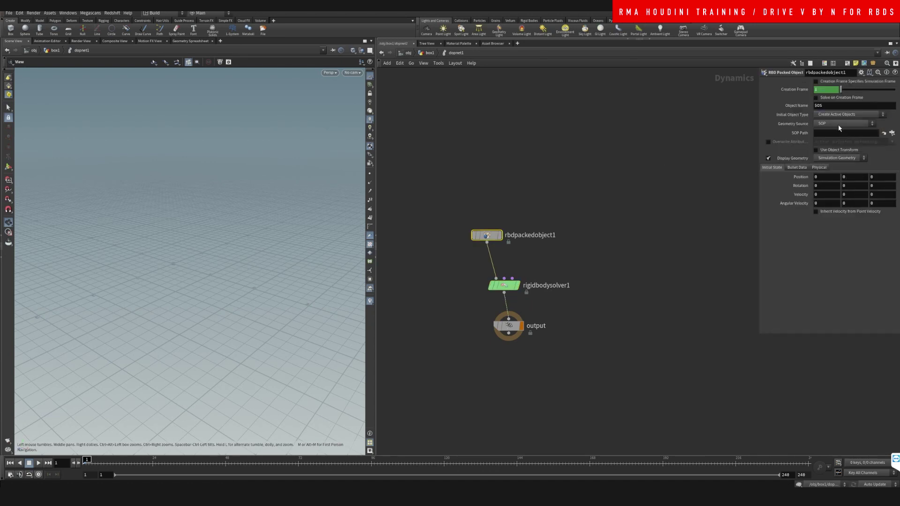
{"action": "left_click", "coordinate": [839, 126]}
{"action": "left_click", "coordinate": [838, 132]}
{"action": "left_click_drag", "start_coordinate": [482, 235], "coordinate": [483, 180]}
Step: Enable Create Convex Hull per Set of Connected Primitives in the packed object's bullet data and align the output node below the solver
{"action": "left_click", "coordinate": [796, 167]}
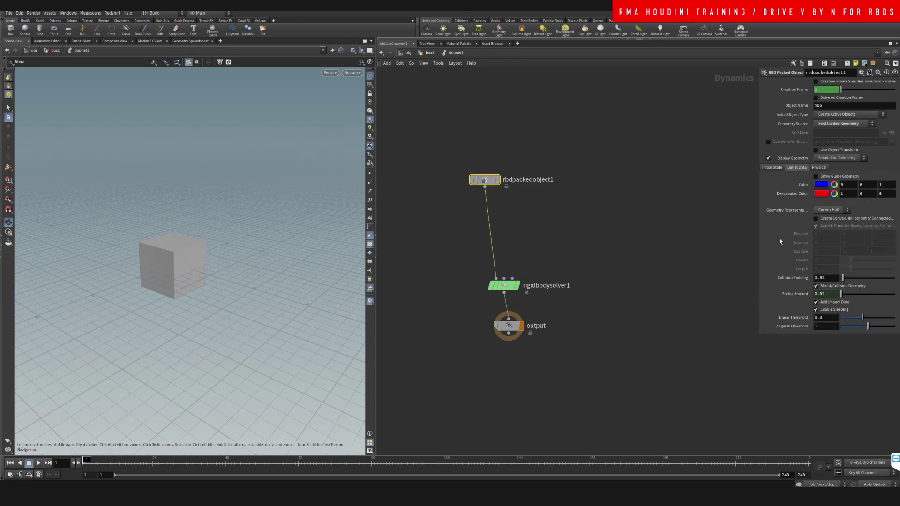
{"action": "left_click", "coordinate": [835, 219]}
{"action": "middle_click_drag", "start_coordinate": [568, 278], "coordinate": [582, 235]}
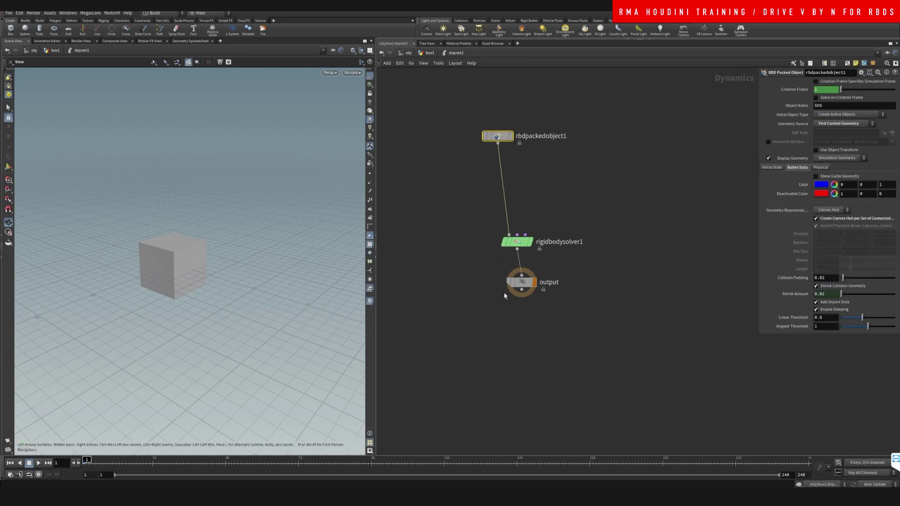
{"action": "left_click_drag", "start_coordinate": [521, 283], "coordinate": [517, 313]}
{"action": "left_click", "coordinate": [574, 192]}
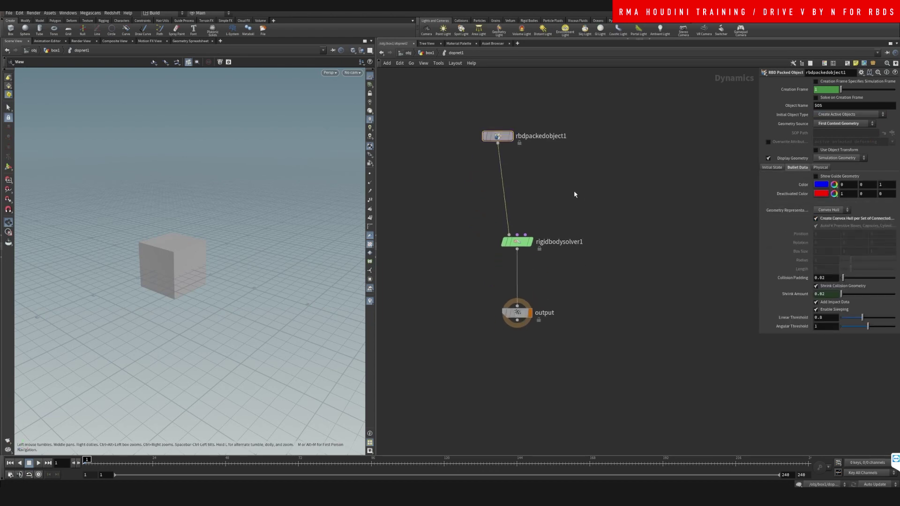
Step: Play the simulation, then insert a Gravity Force node between the rigid body solver and the output
{"action": "left_click", "coordinate": [39, 463]}
{"action": "key", "text": "Tab"}
{"action": "type", "text": "grav"}
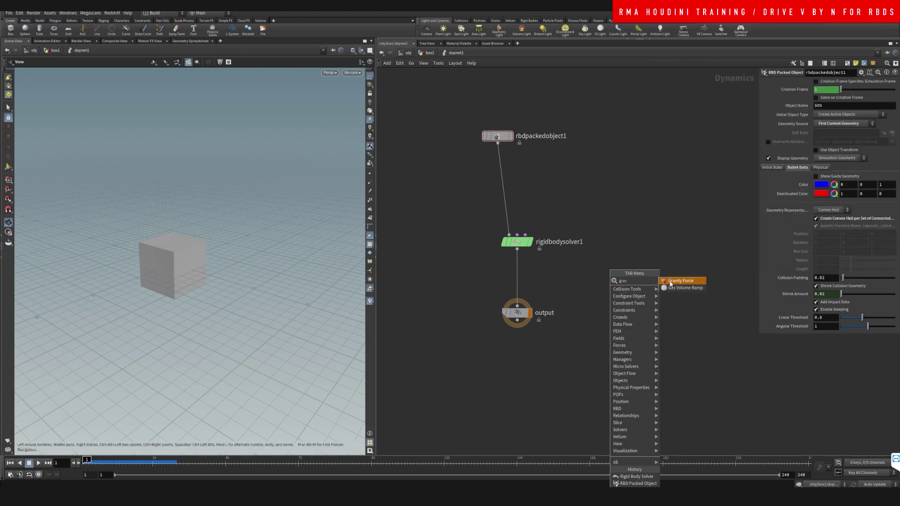
{"action": "left_click", "coordinate": [670, 281]}
{"action": "left_click", "coordinate": [517, 277]}
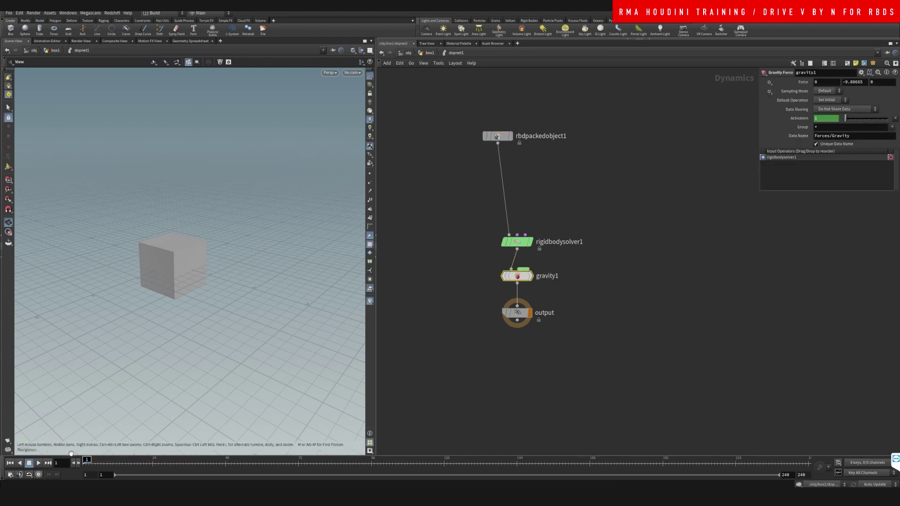
Step: Play the simulation with gravity, rewind to the first frame, and delete the Gravity Force node
{"action": "left_click", "coordinate": [39, 464]}
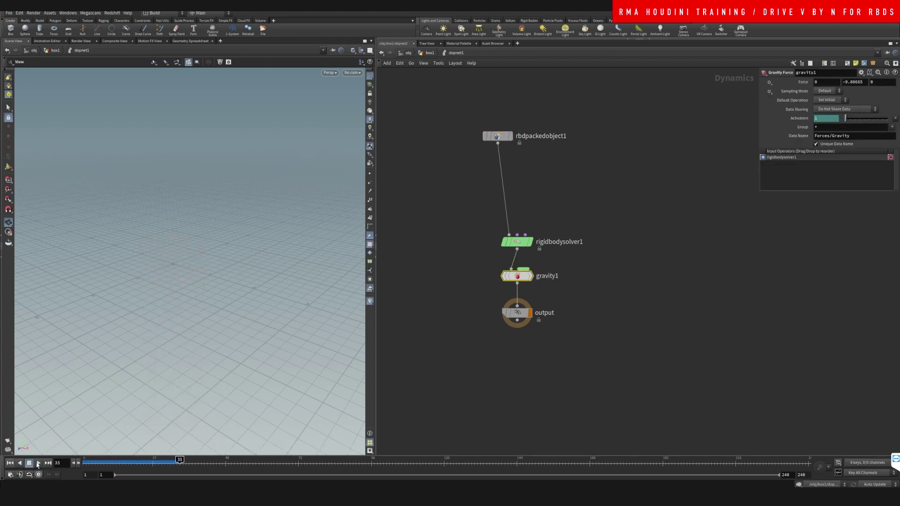
{"action": "left_click", "coordinate": [11, 463]}
{"action": "mouse_move", "coordinate": [519, 245]}
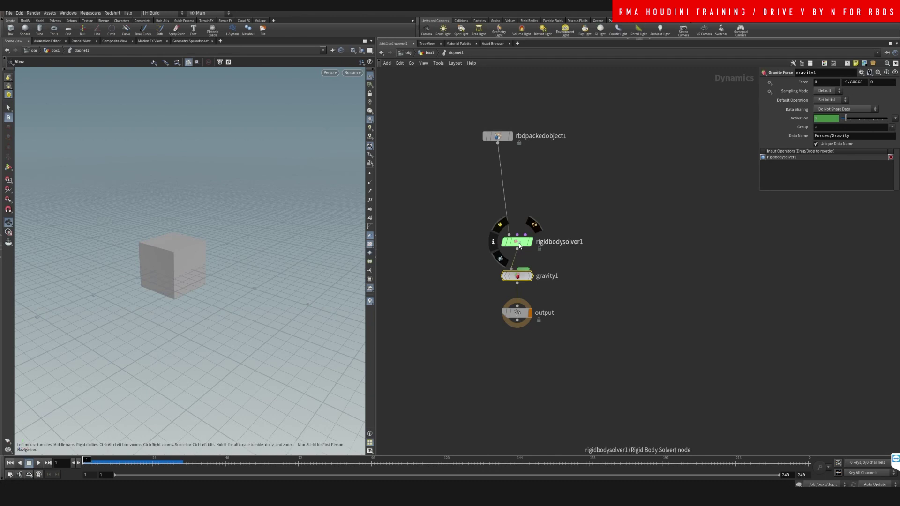
{"action": "key", "text": "Delete"}
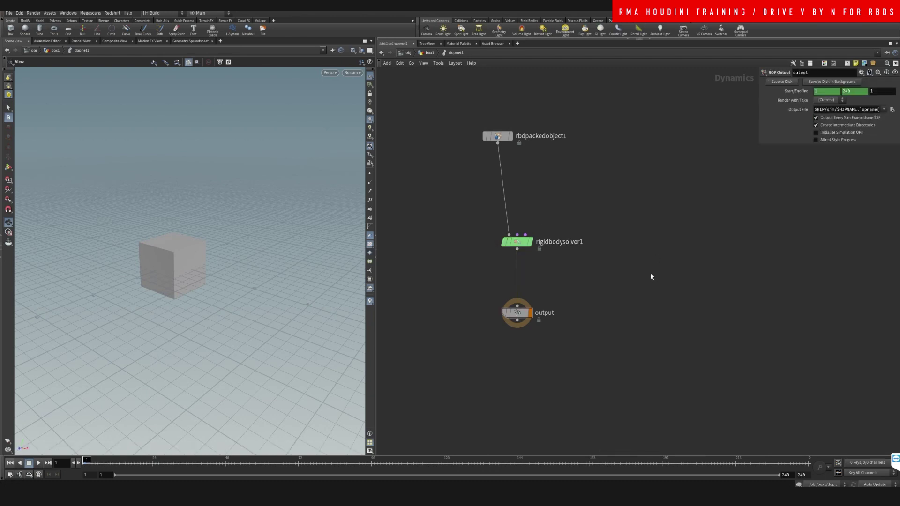
Step: Add a POP Force node and wire it into the rigid body solver's third input
{"action": "key", "text": "Tab"}
{"action": "type", "text": "pofo"}
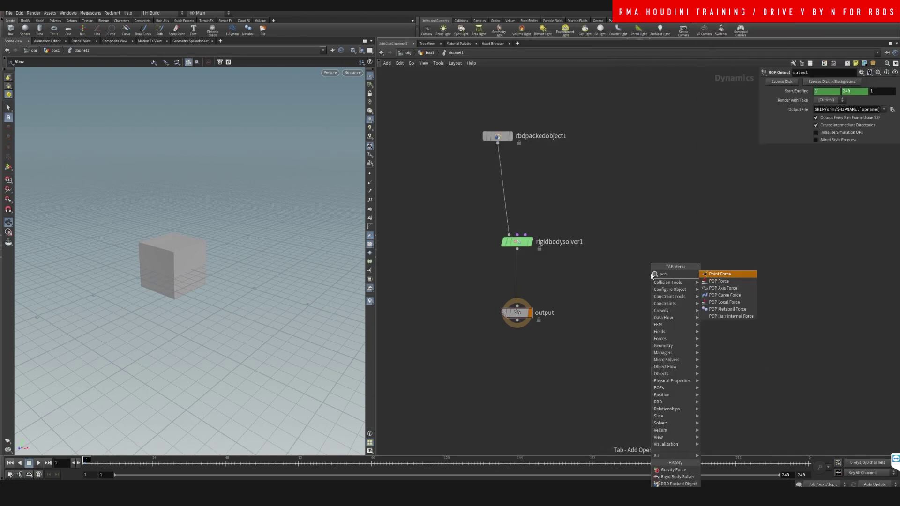
{"action": "key", "text": "Down"}
{"action": "key", "text": "Return"}
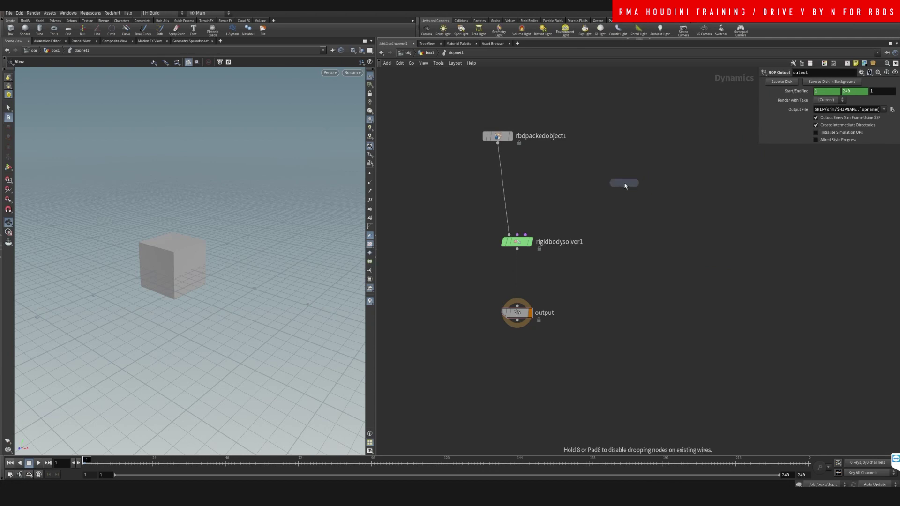
{"action": "left_click", "coordinate": [588, 184]}
{"action": "left_click_drag", "start_coordinate": [600, 182], "coordinate": [525, 235]}
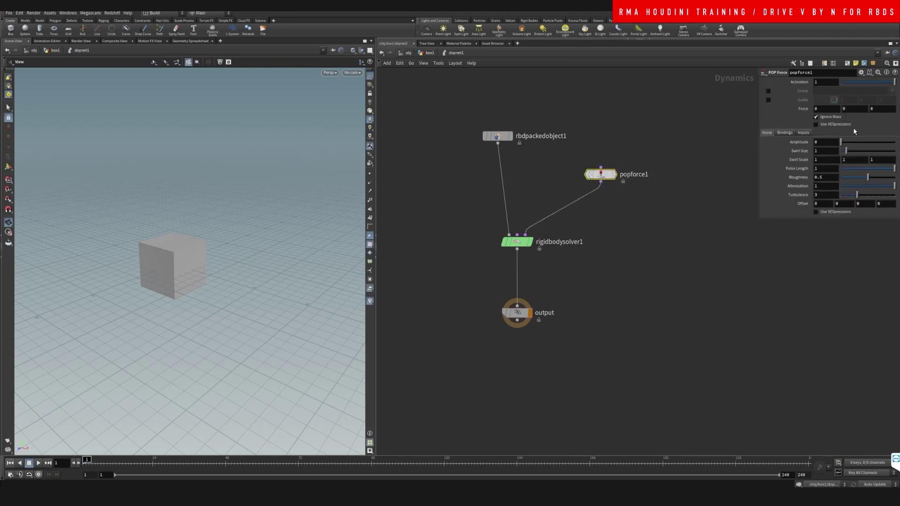
Step: Set the POP Force noise amplitude to 3.27, play the simulation, and scrub back to the first frame
{"action": "left_click", "coordinate": [858, 141]}
{"action": "left_click", "coordinate": [38, 463]}
{"action": "left_click", "coordinate": [134, 462]}
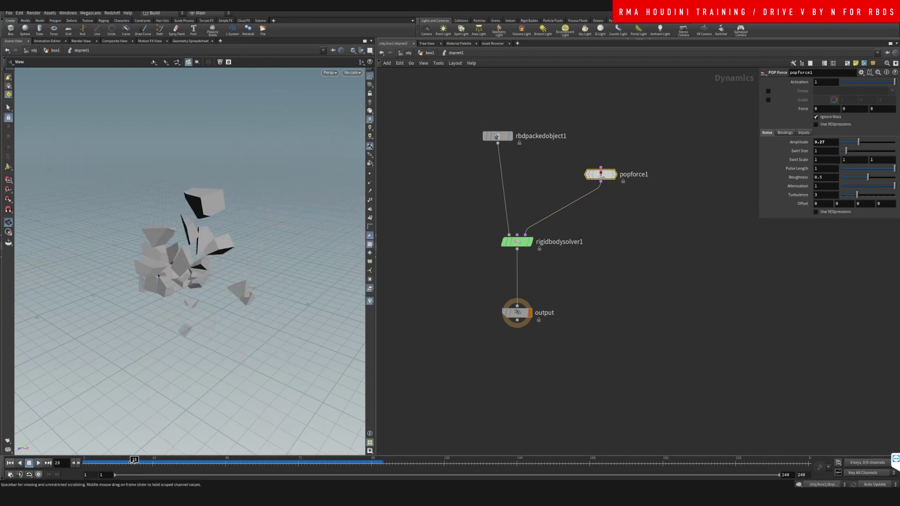
{"action": "left_click_drag", "start_coordinate": [133, 460], "coordinate": [85, 461]}
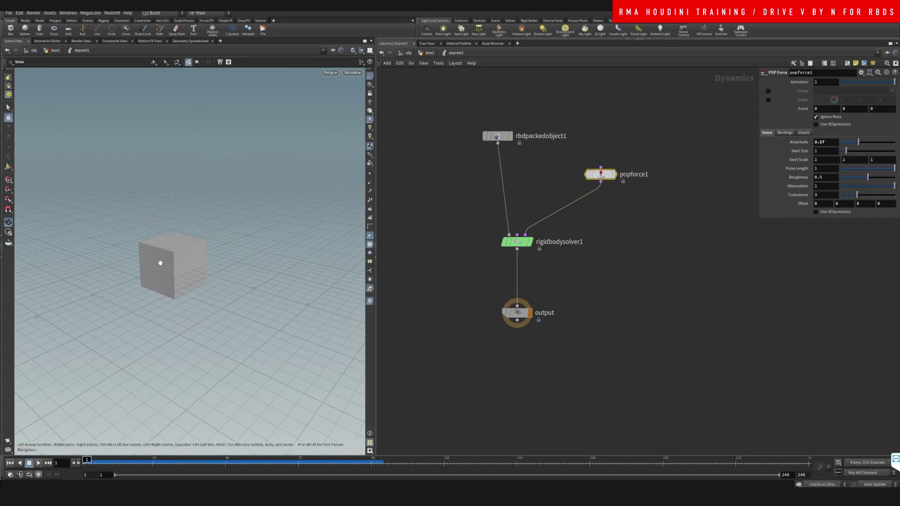
Step: Delete the POP Force node from the rigid body solver's input
{"action": "left_click_drag", "start_coordinate": [160, 263], "coordinate": [184, 273]}
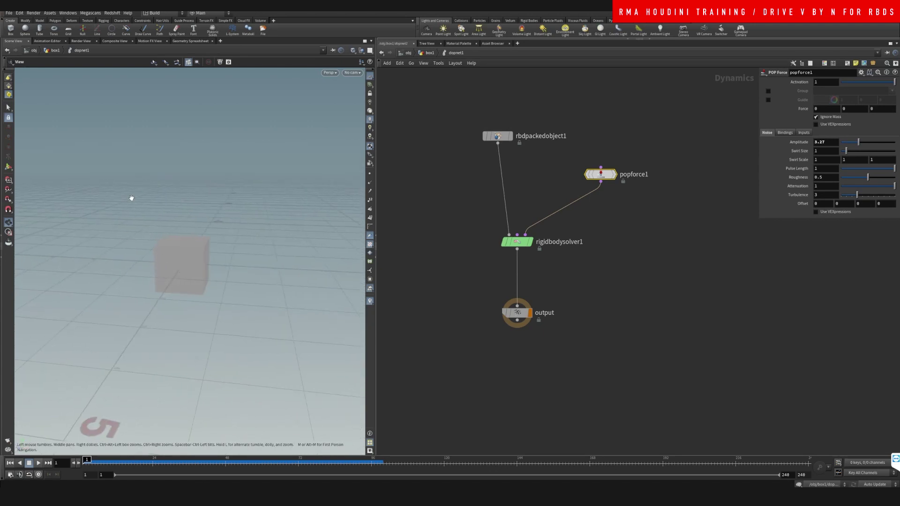
{"action": "left_click_drag", "start_coordinate": [243, 279], "coordinate": [192, 280]}
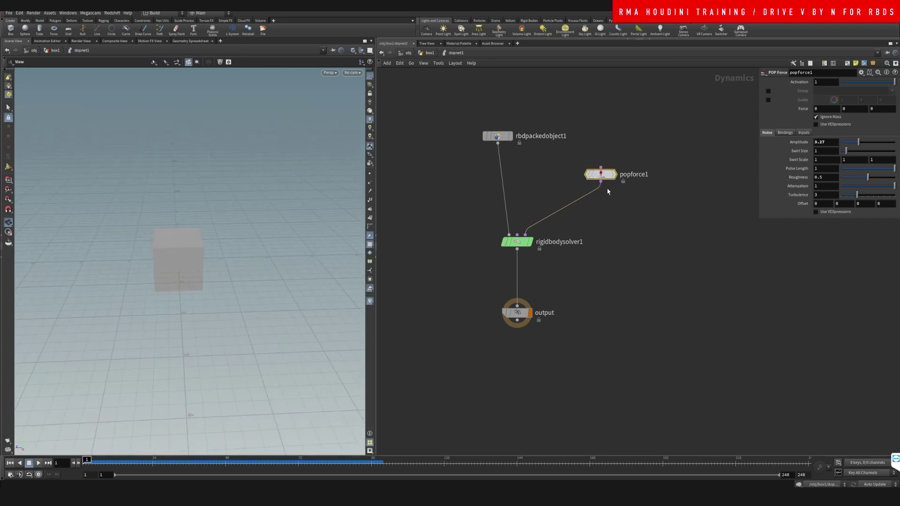
{"action": "mouse_move", "coordinate": [604, 174]}
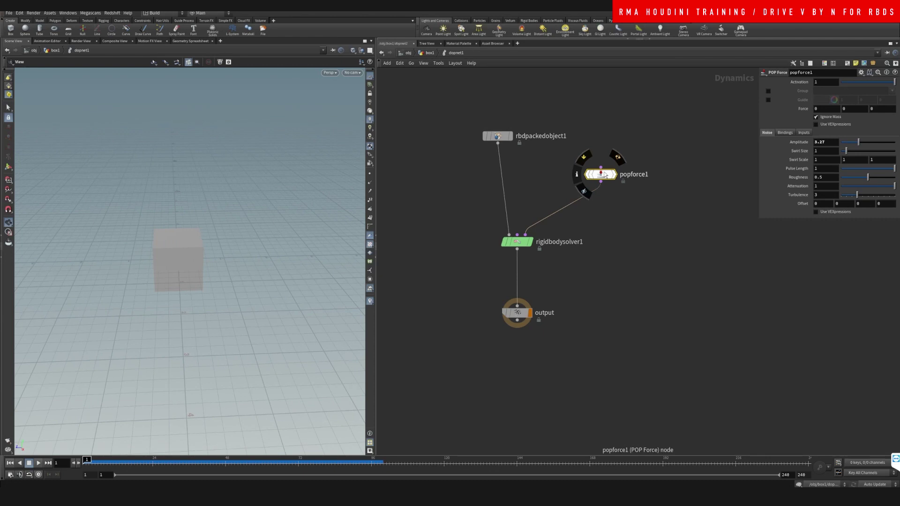
{"action": "key", "text": "Delete"}
Step: Return to the box's geometry level and move the DOP network well below the Assemble node and the Exploded View node slightly higher
{"action": "left_click", "coordinate": [430, 52]}
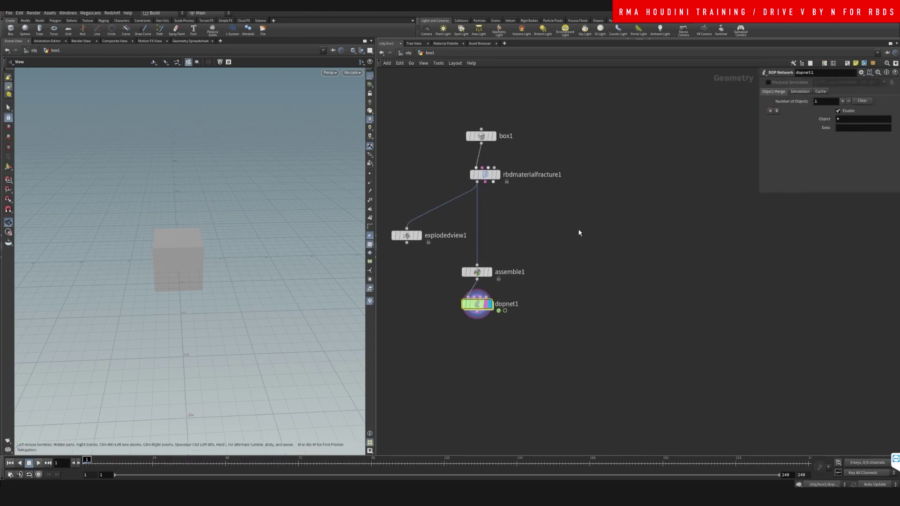
{"action": "left_click_drag", "start_coordinate": [476, 302], "coordinate": [485, 390]}
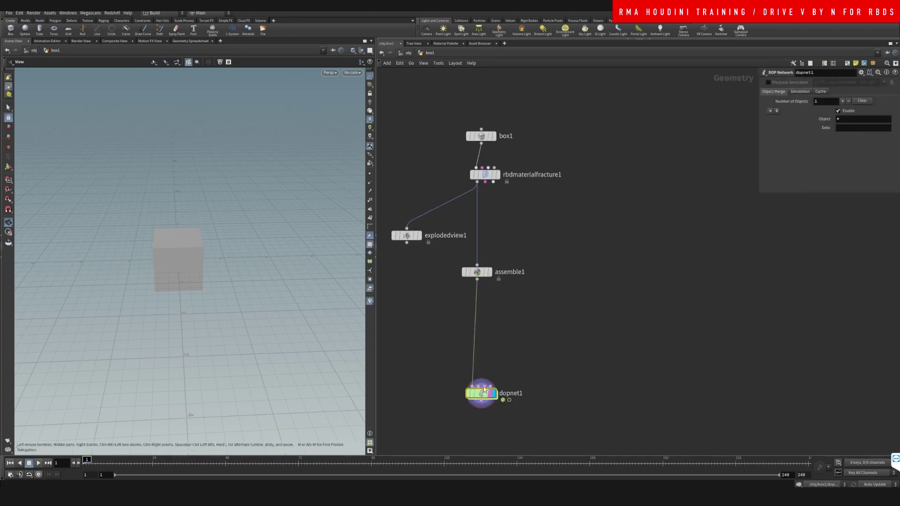
{"action": "left_click_drag", "start_coordinate": [407, 236], "coordinate": [401, 210]}
Step: Display the fracture node to examine its pieces, then display the Assemble node and move it closer to the fracture node
{"action": "left_click", "coordinate": [496, 175]}
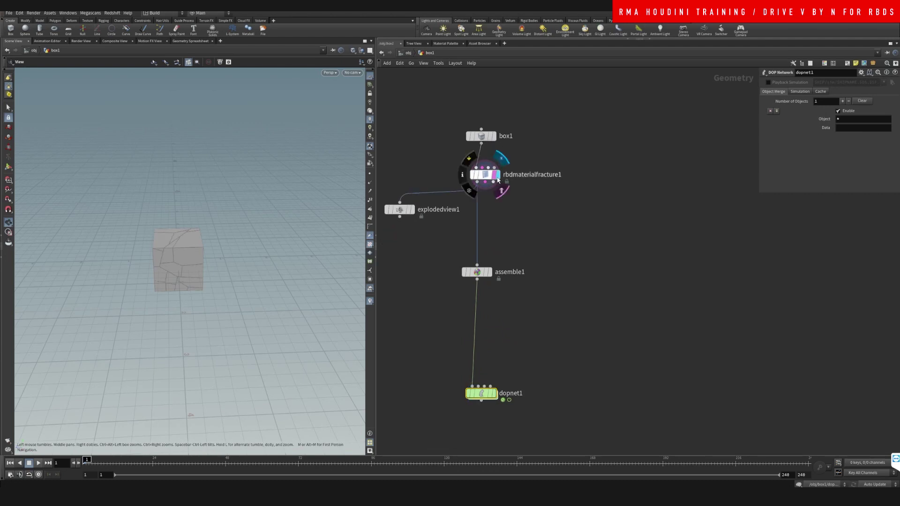
{"action": "left_click_drag", "start_coordinate": [207, 233], "coordinate": [177, 273]}
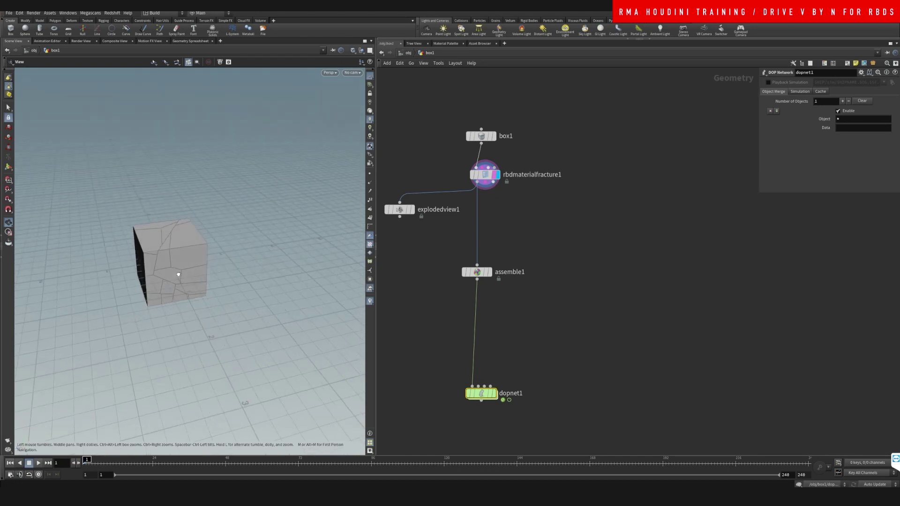
{"action": "left_click", "coordinate": [488, 272]}
{"action": "left_click_drag", "start_coordinate": [485, 275], "coordinate": [485, 247]}
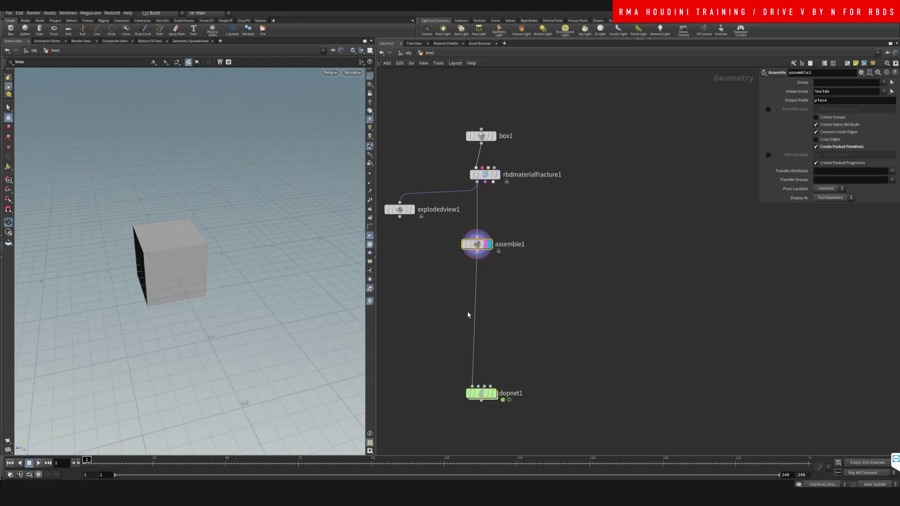
{"action": "left_click", "coordinate": [573, 299]}
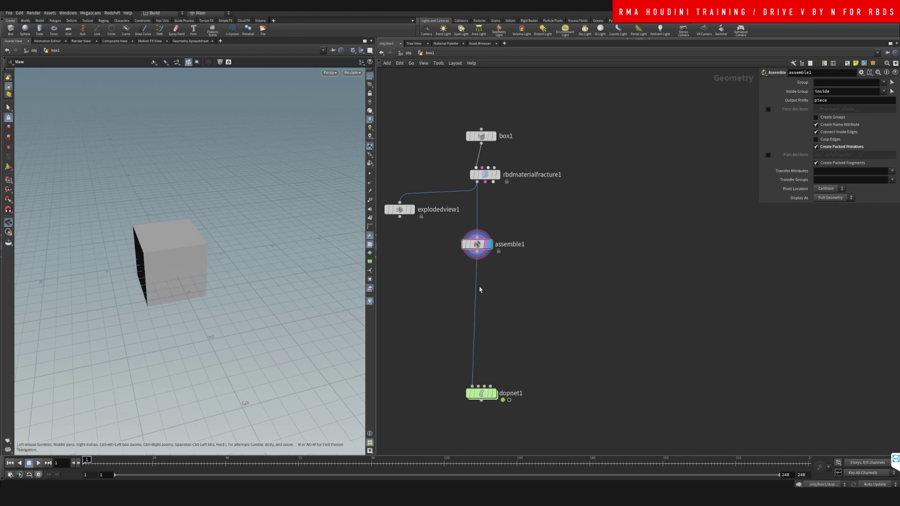
Step: Compare the geometry information of the fracture node and the Assemble node
{"action": "mouse_move", "coordinate": [478, 251]}
{"action": "middle_click", "coordinate": [485, 174]}
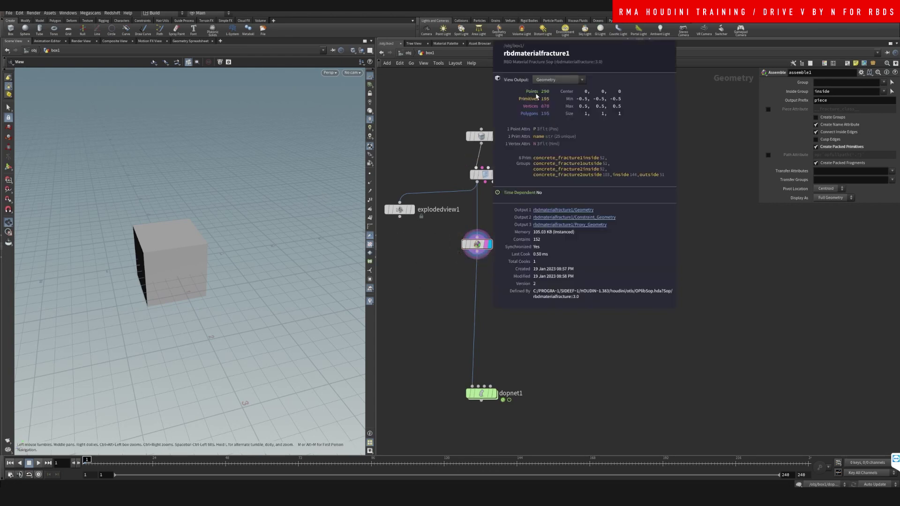
{"action": "middle_click", "coordinate": [477, 244]}
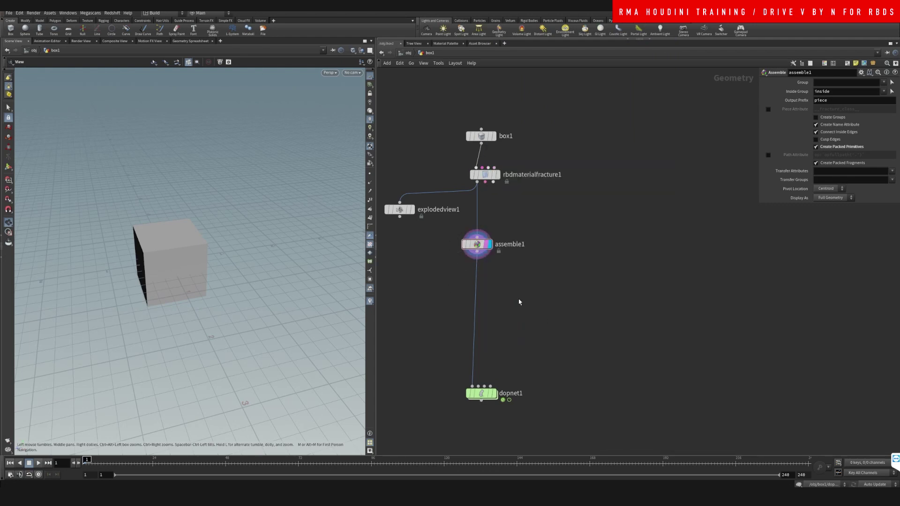
Step: Branch a displayed Add node off the Assemble output and enable Delete Geometry But Keep the Points
{"action": "middle_click_drag", "start_coordinate": [523, 314], "coordinate": [507, 250]}
{"action": "key", "text": "Tab"}
{"action": "type", "text": "add"}
{"action": "key", "text": "Return"}
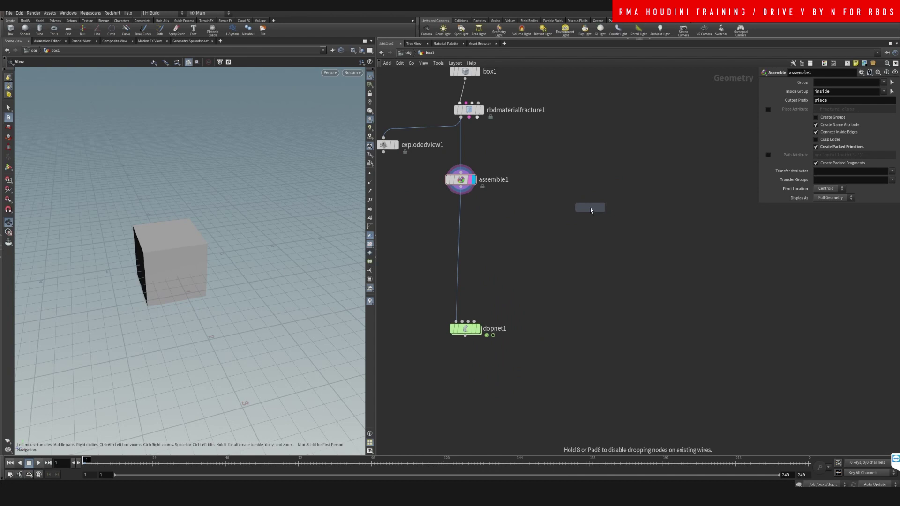
{"action": "left_click", "coordinate": [590, 210]}
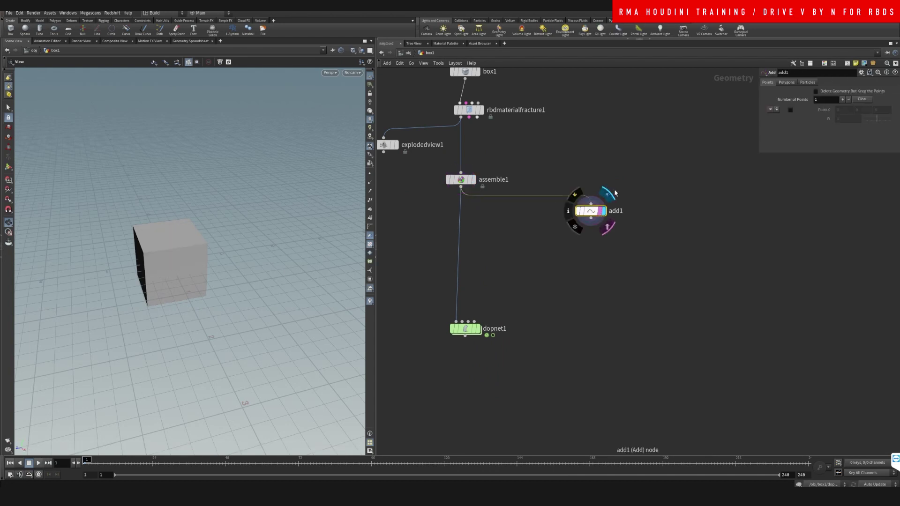
{"action": "left_click", "coordinate": [816, 91]}
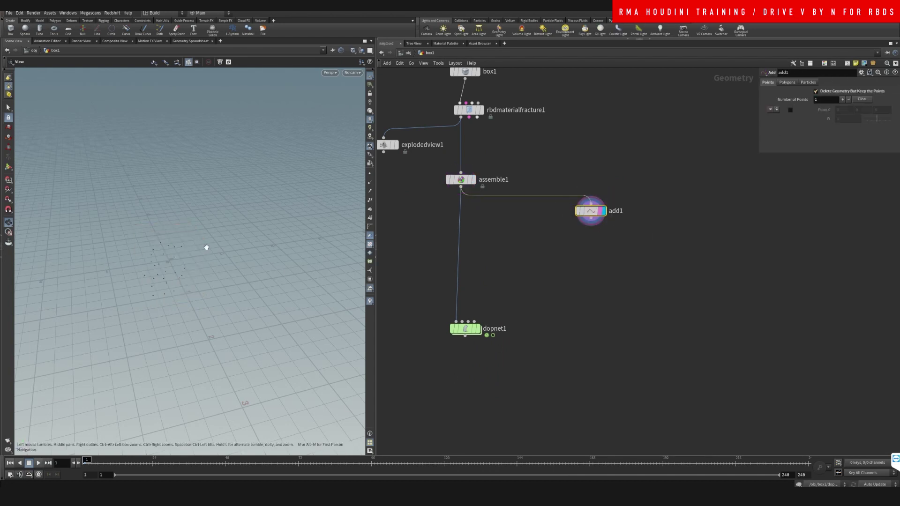
{"action": "middle_click_drag", "start_coordinate": [600, 257], "coordinate": [573, 237]}
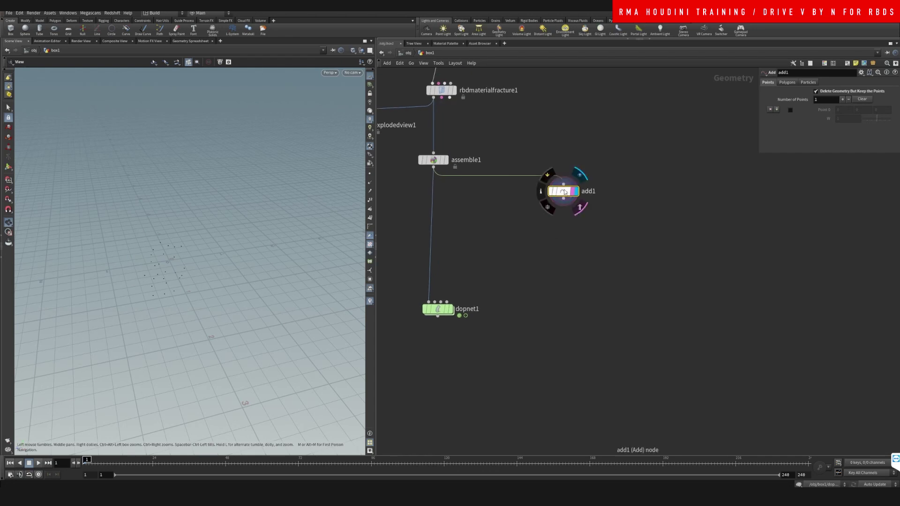
Step: Check the Add node's geometry information, then create an Attribute Wrangle beneath it and feed the Add output into its first input
{"action": "middle_click", "coordinate": [565, 192]}
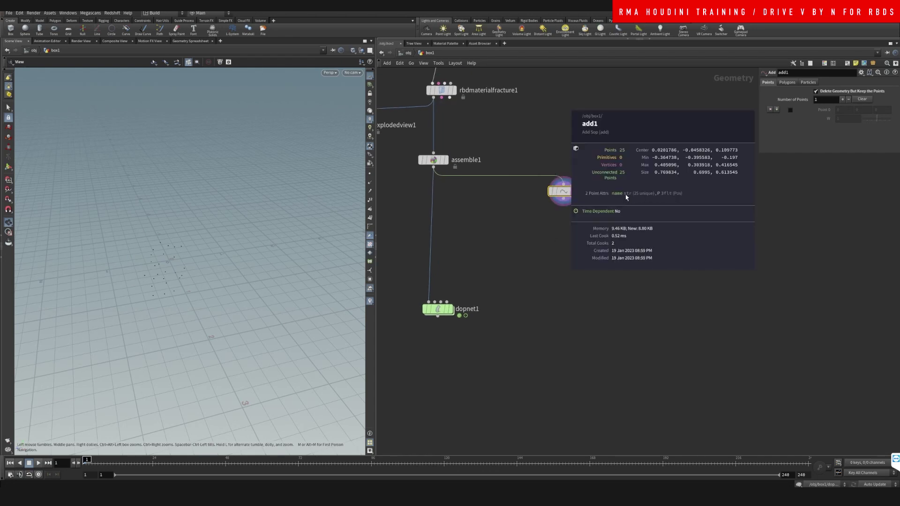
{"action": "key", "text": "Tab"}
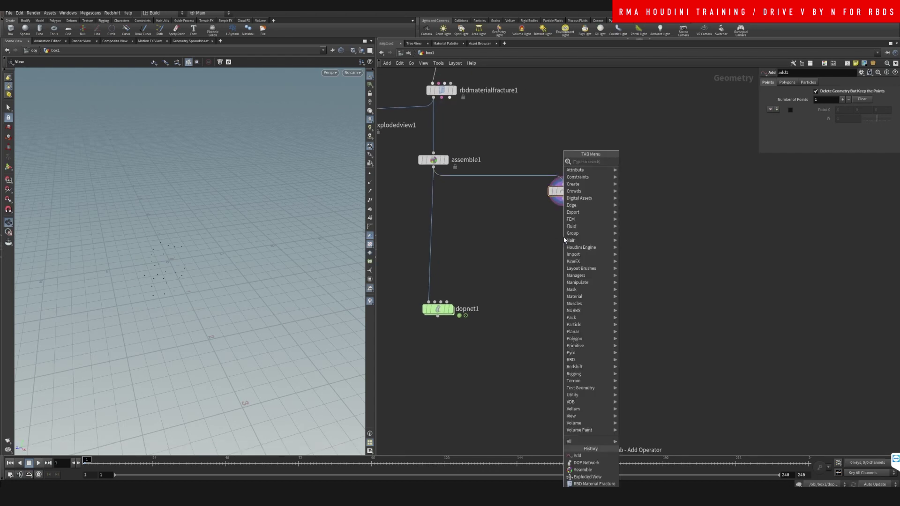
{"action": "type", "text": "wra"}
{"action": "key", "text": "Return"}
{"action": "left_click", "coordinate": [564, 239]}
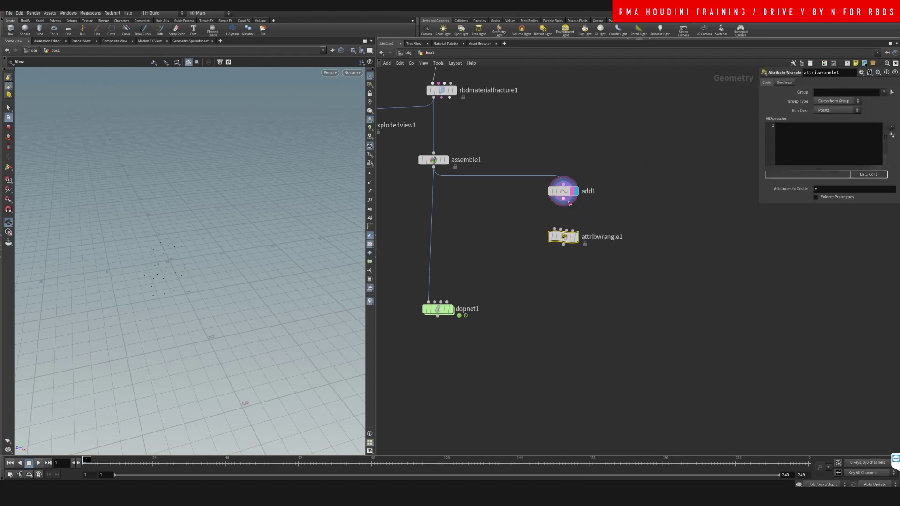
{"action": "left_click", "coordinate": [564, 199]}
{"action": "left_click", "coordinate": [548, 232]}
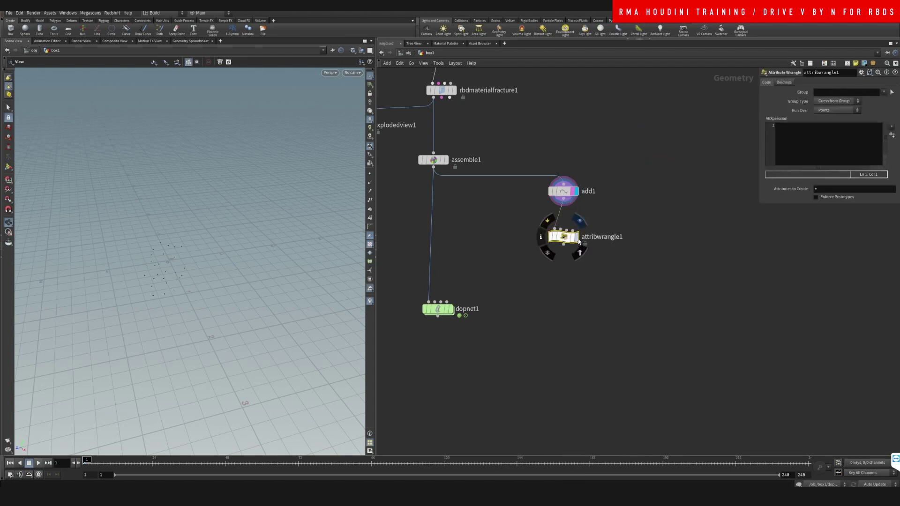
Step: Display the new Attribute Wrangle and set its point expression to @N = {0,0,1};
{"action": "left_click", "coordinate": [823, 149]}
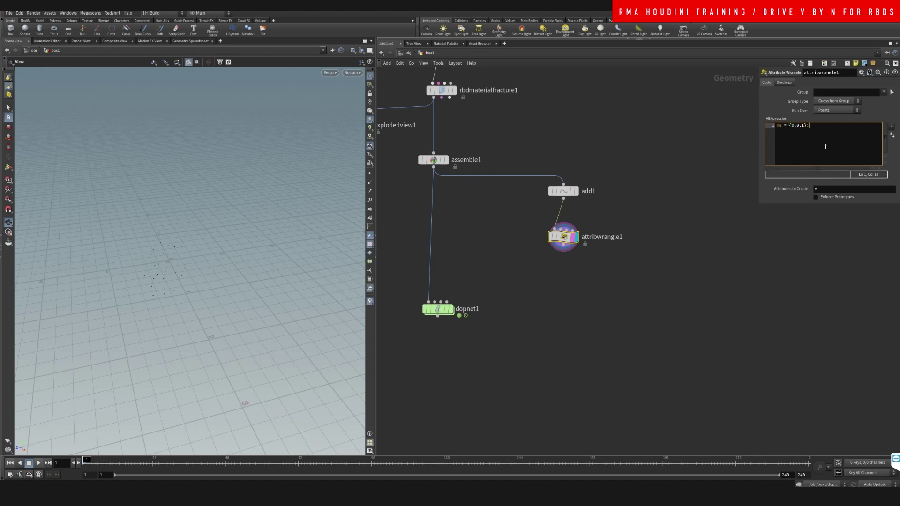
{"action": "right_click", "coordinate": [561, 284]}
{"action": "key", "text": "Escape"}
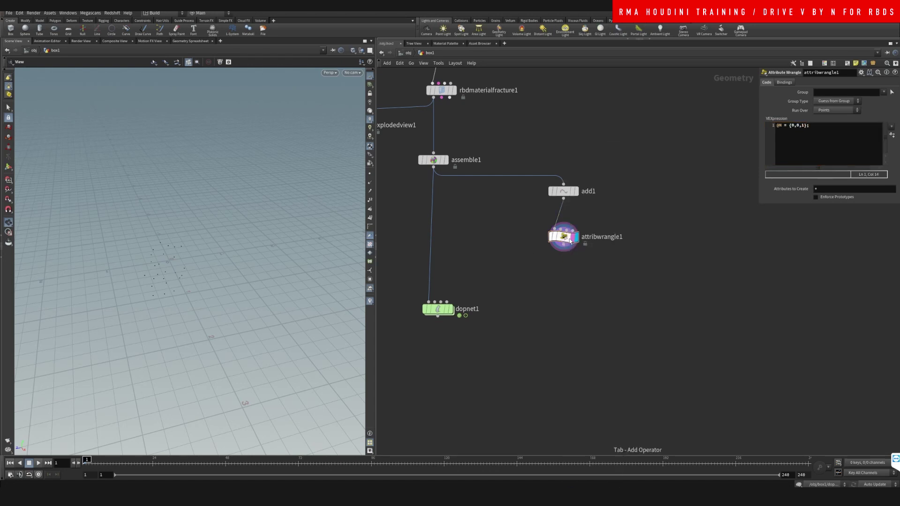
Step: Duplicate the wrangle, connect the copy below the original, and rename the original Creates_normal_direction
{"action": "left_click_drag", "start_coordinate": [564, 238], "coordinate": [565, 266], "text": "alt"}
{"action": "left_click", "coordinate": [563, 245]}
{"action": "left_click", "coordinate": [548, 272]}
{"action": "left_click", "coordinate": [615, 238]}
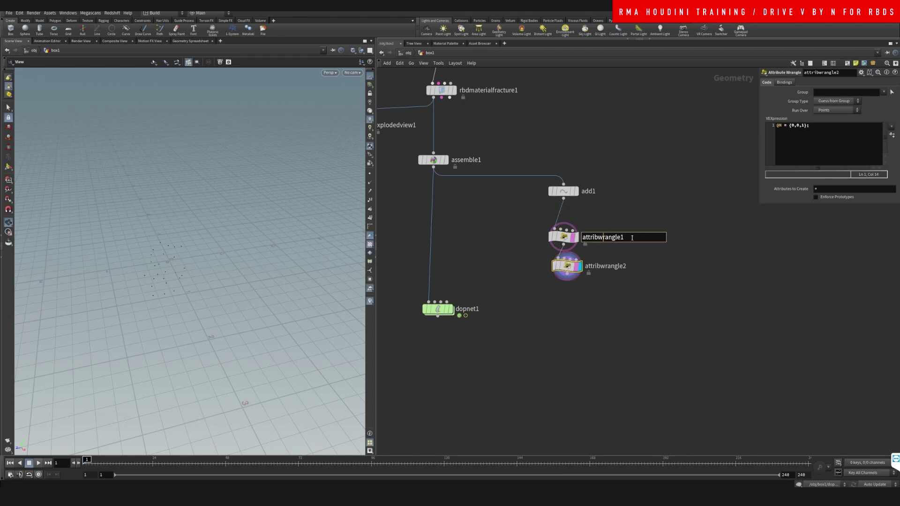
{"action": "left_click_drag", "start_coordinate": [631, 237], "coordinate": [544, 245]}
{"action": "type", "text": "Creates_normal_direction"}
{"action": "key", "text": "Return"}
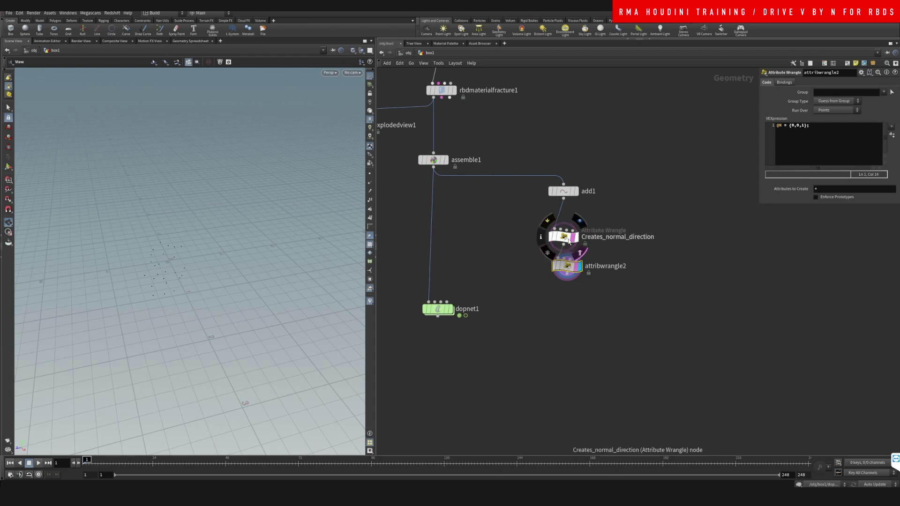
Step: Move Creates_normal_direction slightly higher and display it with point normals shown to inspect their direction
{"action": "left_click_drag", "start_coordinate": [568, 238], "coordinate": [568, 230]}
{"action": "left_click", "coordinate": [576, 229]}
{"action": "left_click", "coordinate": [573, 230]}
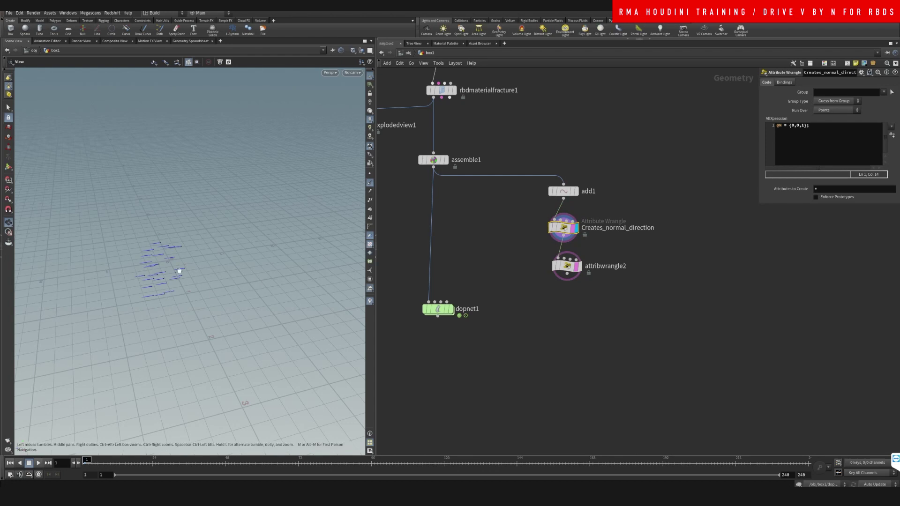
{"action": "left_click_drag", "start_coordinate": [194, 273], "coordinate": [164, 269]}
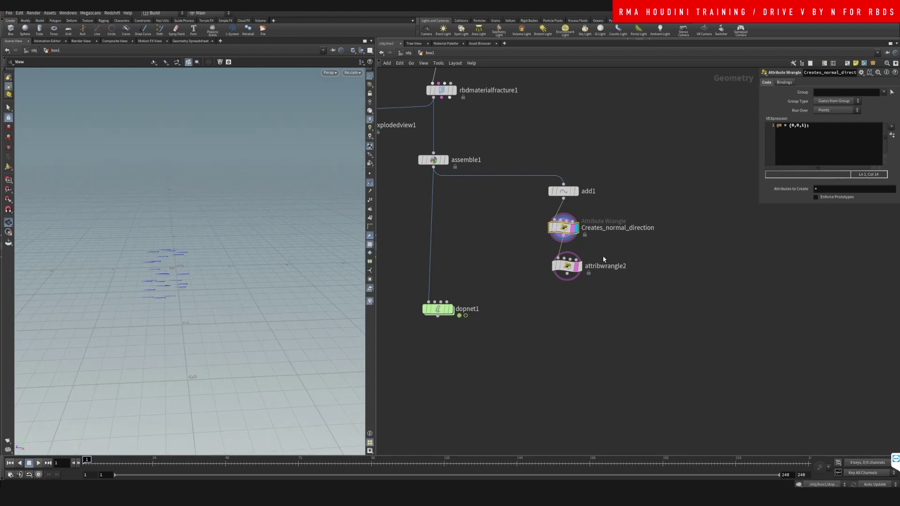
Step: Set the second wrangle's expression to @v = @N; and connect its output to the DOP network's first input
{"action": "left_click", "coordinate": [567, 266]}
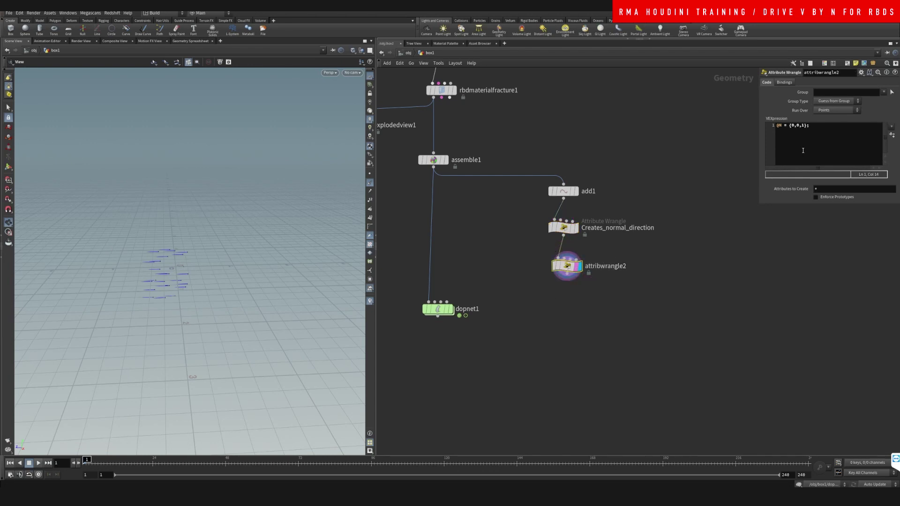
{"action": "left_click", "coordinate": [830, 147]}
{"action": "key", "text": "ctrl+a"}
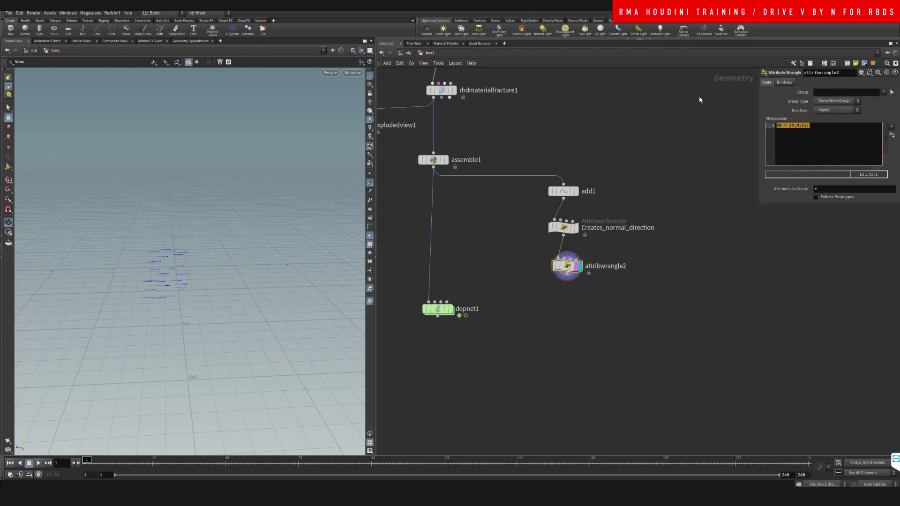
{"action": "type", "text": "@v = @N;"}
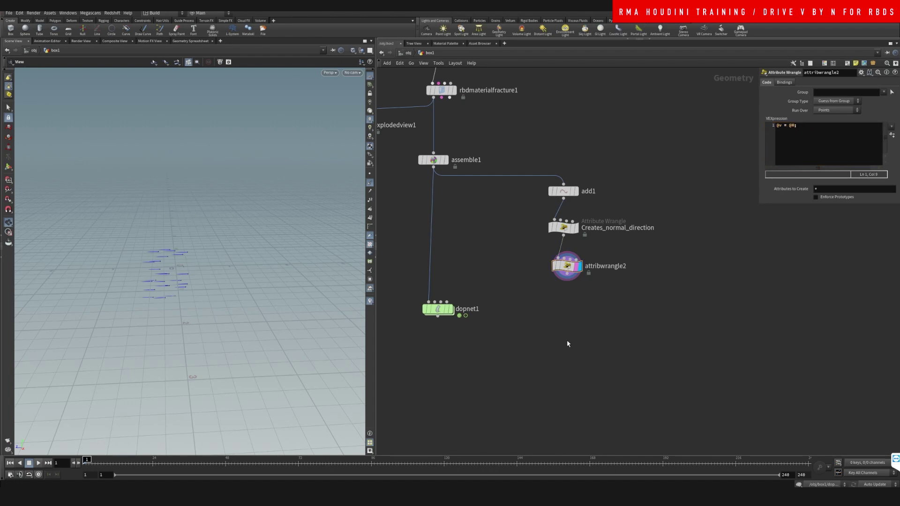
{"action": "middle_click_drag", "start_coordinate": [567, 341], "coordinate": [566, 300]}
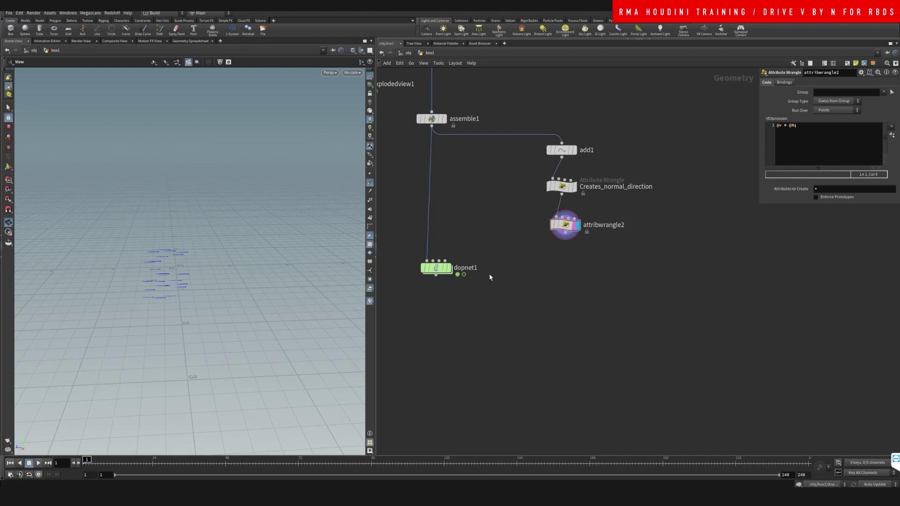
{"action": "left_click_drag", "start_coordinate": [565, 240], "coordinate": [454, 313]}
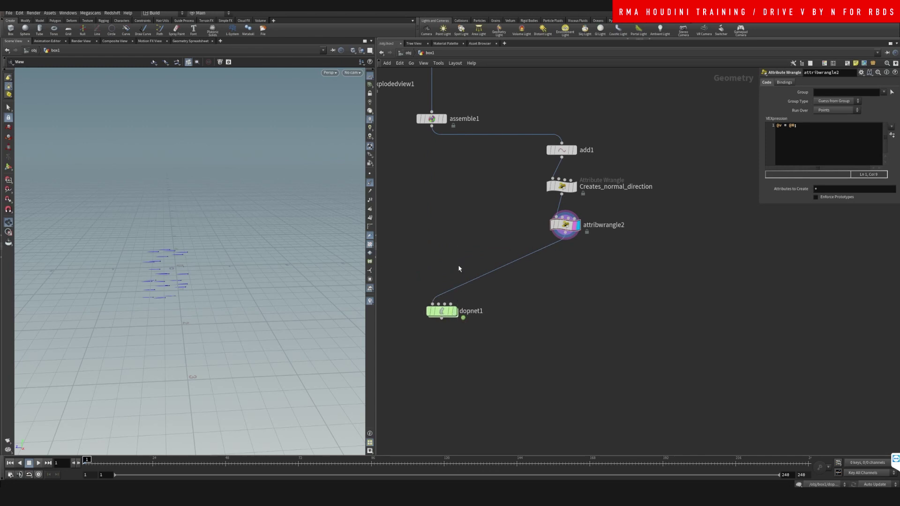
Step: Add an Attribute Transfer below the Assemble node, with Assemble as its first input and the second wrangle as its second
{"action": "key", "text": "Tab"}
{"action": "type", "text": "attrans"}
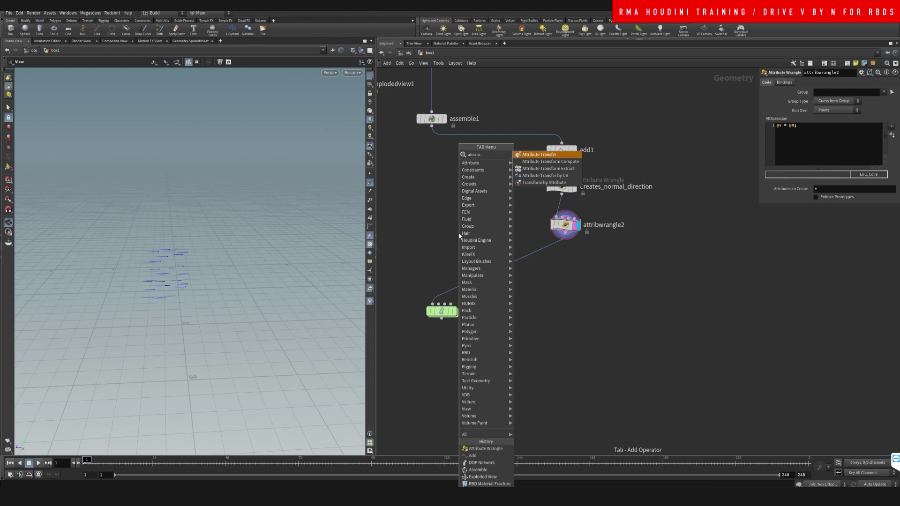
{"action": "key", "text": "Return"}
{"action": "left_click", "coordinate": [459, 233]}
{"action": "left_click", "coordinate": [431, 125]}
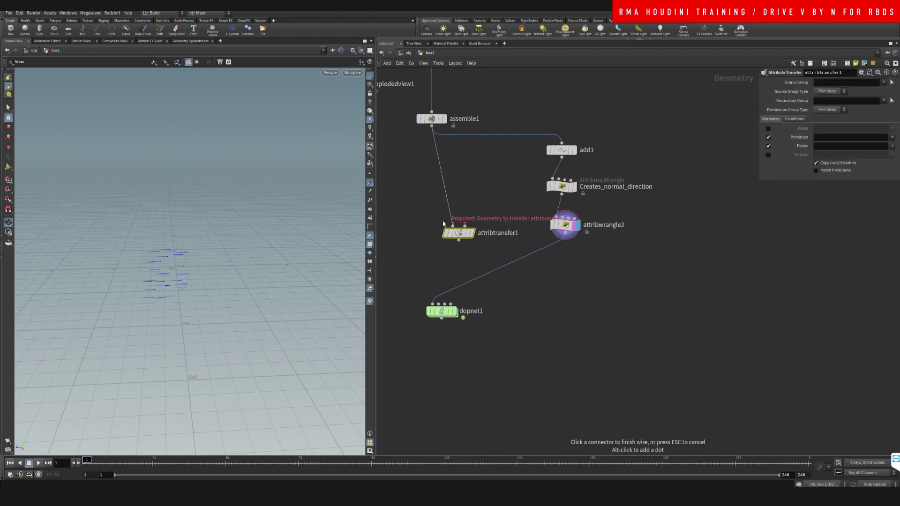
{"action": "left_click", "coordinate": [453, 225]}
{"action": "left_click", "coordinate": [464, 225]}
{"action": "left_click", "coordinate": [564, 238]}
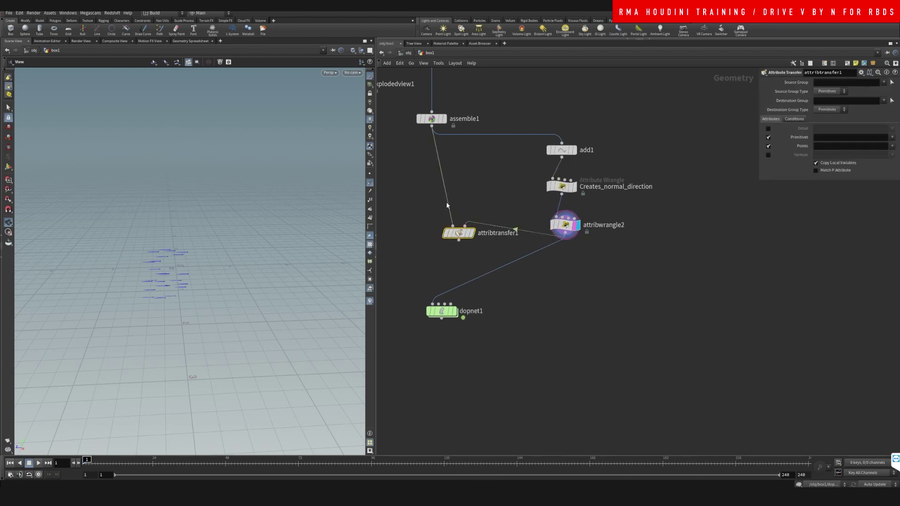
{"action": "left_click_drag", "start_coordinate": [460, 234], "coordinate": [438, 246]}
Step: Display the Attribute Transfer node, limit its transferred point attributes to velocity (v), and check its geometry information
{"action": "left_click", "coordinate": [444, 119]}
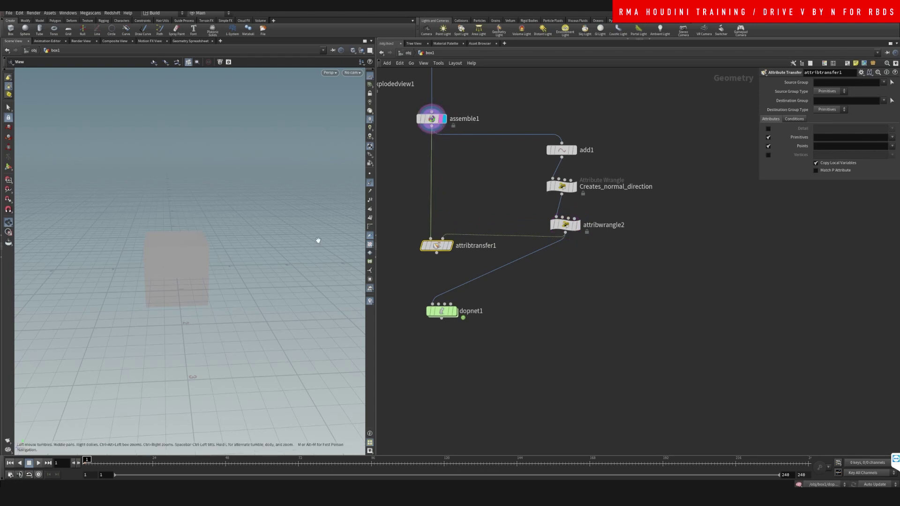
{"action": "left_click", "coordinate": [449, 245]}
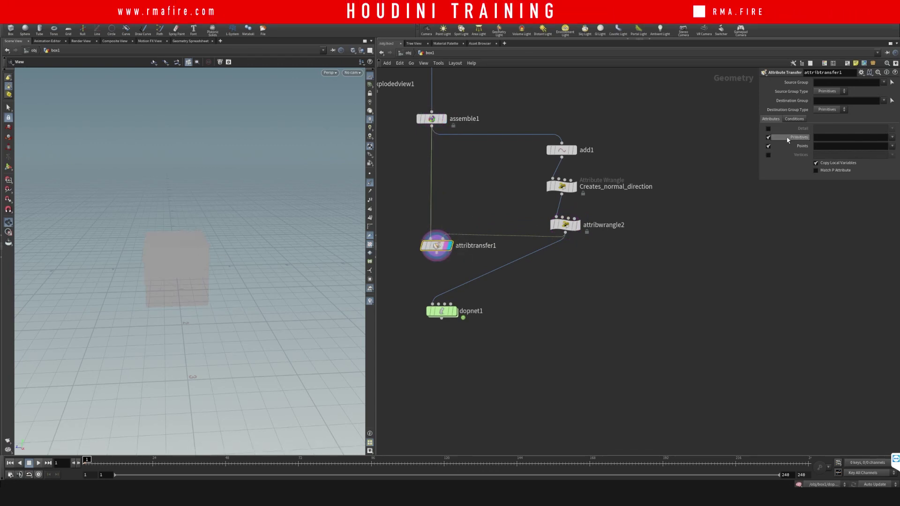
{"action": "left_click", "coordinate": [892, 146]}
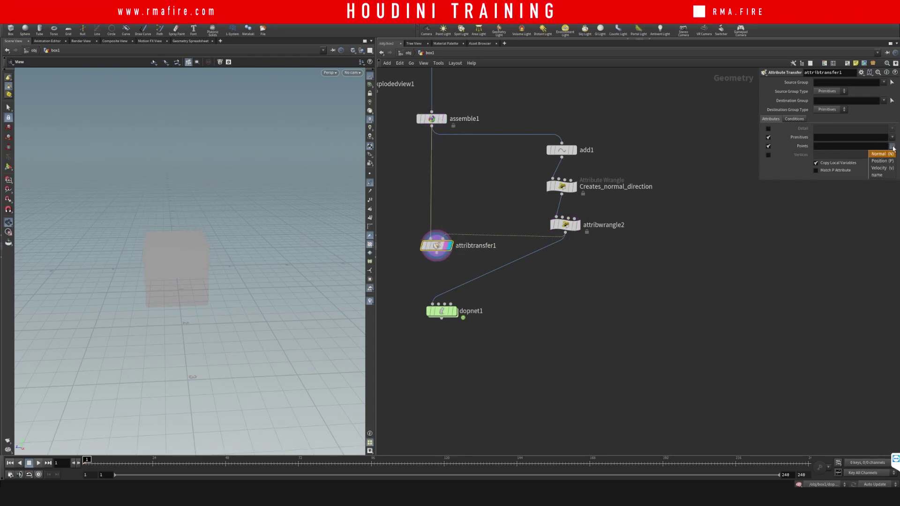
{"action": "left_click", "coordinate": [878, 168]}
{"action": "left_click", "coordinate": [893, 138]}
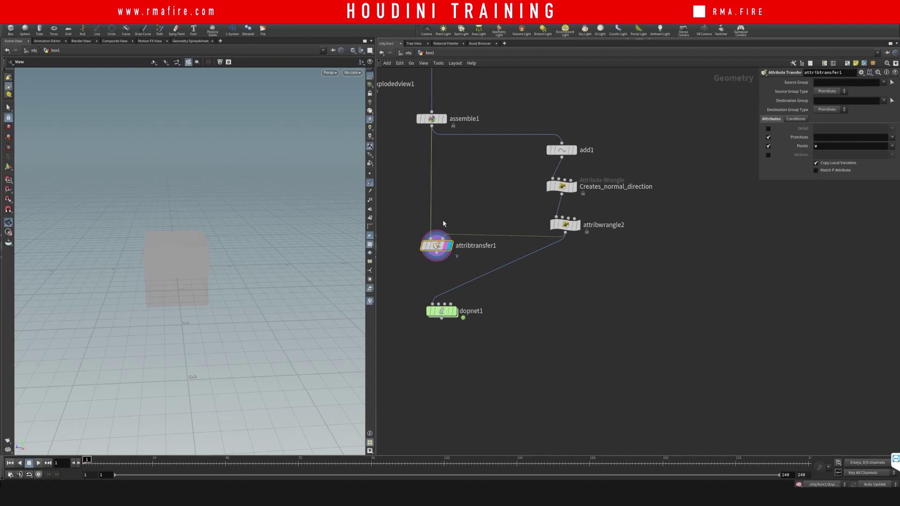
{"action": "middle_click", "coordinate": [445, 251]}
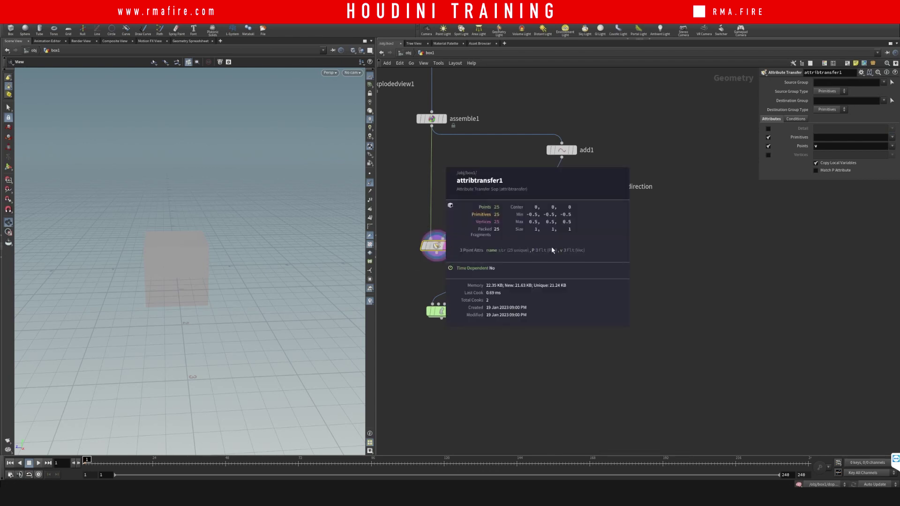
Step: Rewire the DOP network's first input to the Attribute Transfer, display the network, then play the simulation and return to frame 1
{"action": "middle_click_drag", "start_coordinate": [537, 336], "coordinate": [548, 308]}
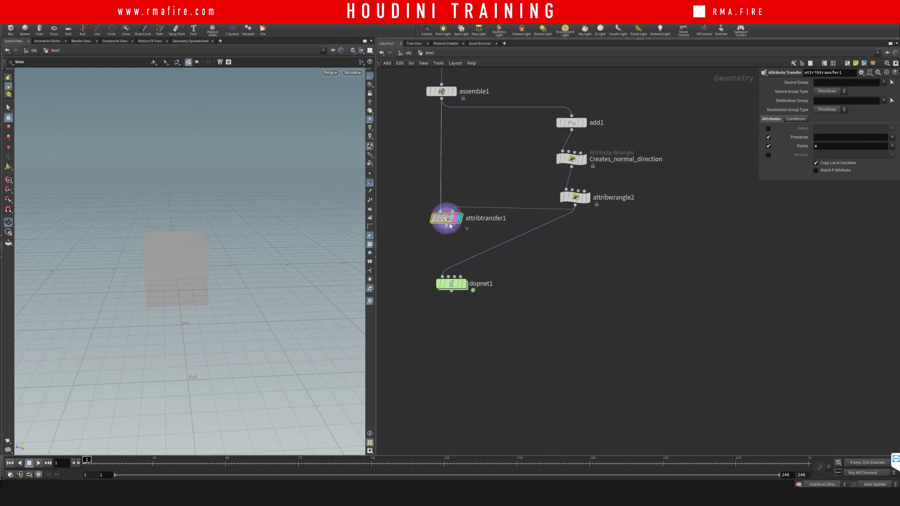
{"action": "mouse_move", "coordinate": [443, 277]}
{"action": "left_click_drag", "start_coordinate": [443, 278], "coordinate": [445, 226]}
{"action": "left_click", "coordinate": [468, 268]}
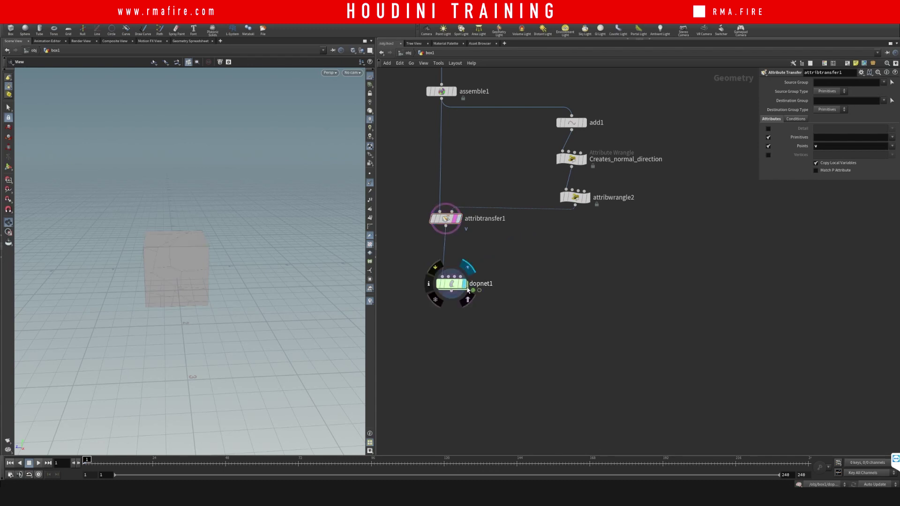
{"action": "left_click", "coordinate": [468, 300]}
{"action": "left_click", "coordinate": [38, 463]}
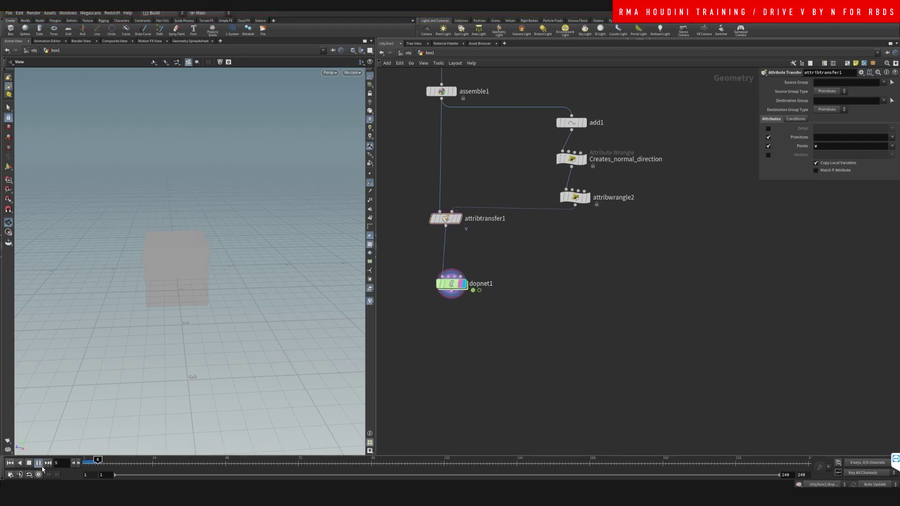
{"action": "left_click", "coordinate": [83, 461]}
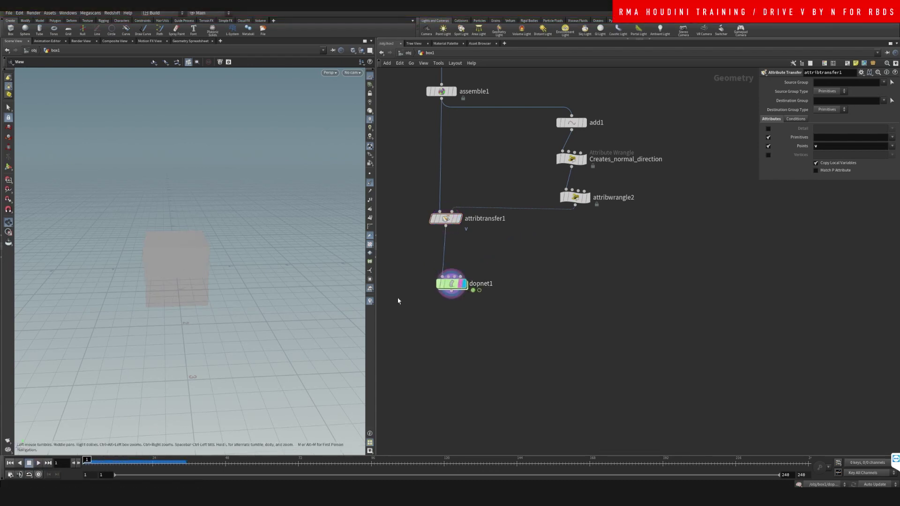
Step: Enter the DOP network, show the RBD Packed Object's settings in a wider parameter area, and move that node nearer the solver
{"action": "double_click", "coordinate": [451, 283]}
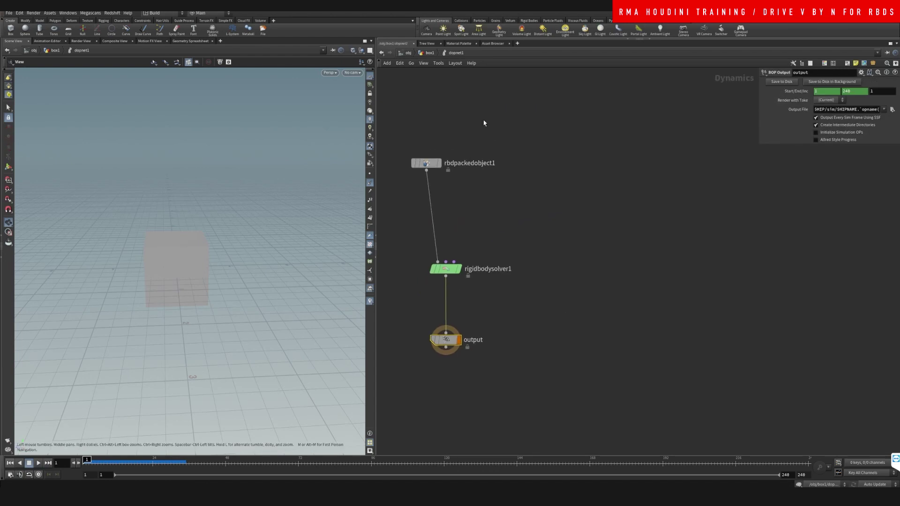
{"action": "left_click", "coordinate": [427, 163]}
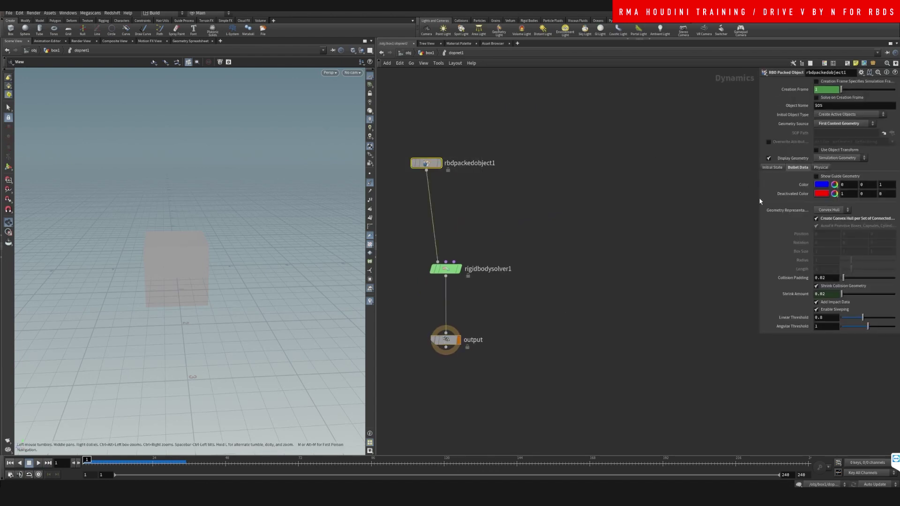
{"action": "left_click_drag", "start_coordinate": [758, 198], "coordinate": [598, 204]}
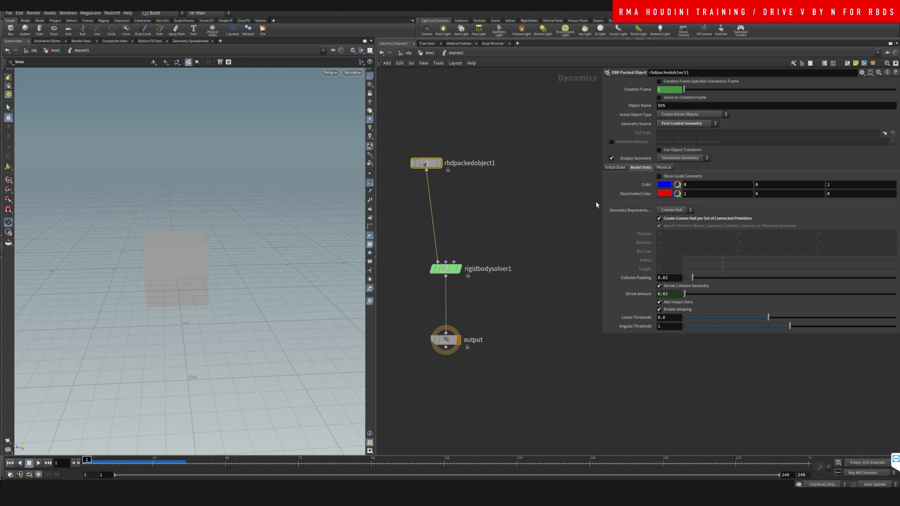
{"action": "middle_click_drag", "start_coordinate": [523, 229], "coordinate": [522, 212]}
{"action": "left_click", "coordinate": [522, 205]}
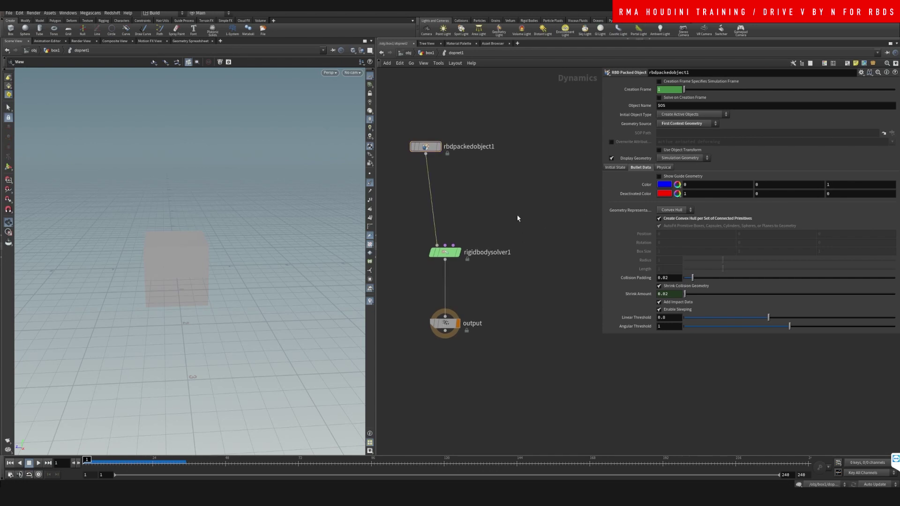
{"action": "left_click_drag", "start_coordinate": [427, 147], "coordinate": [401, 177]}
{"action": "middle_click_drag", "start_coordinate": [502, 197], "coordinate": [517, 190]}
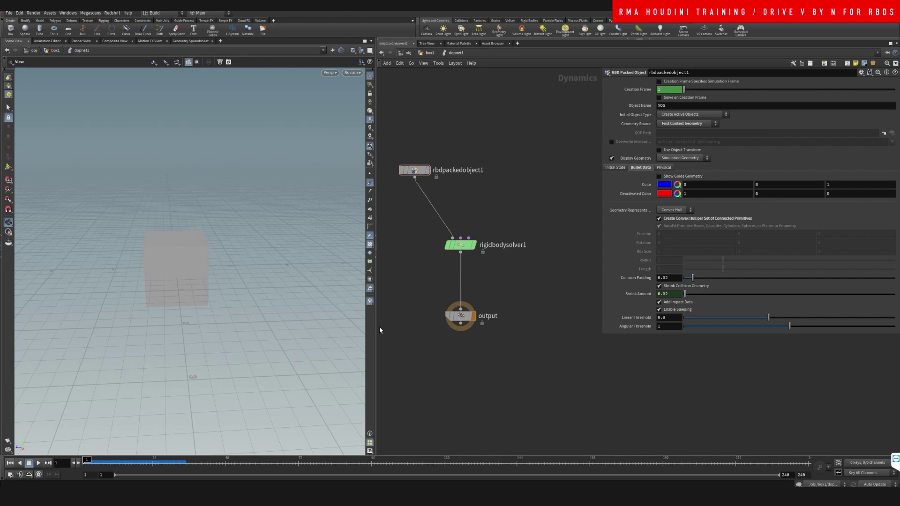
Step: Return to the box's geometry level and multiply the normal by 111 in the second wrangle's velocity expression
{"action": "left_click", "coordinate": [433, 55]}
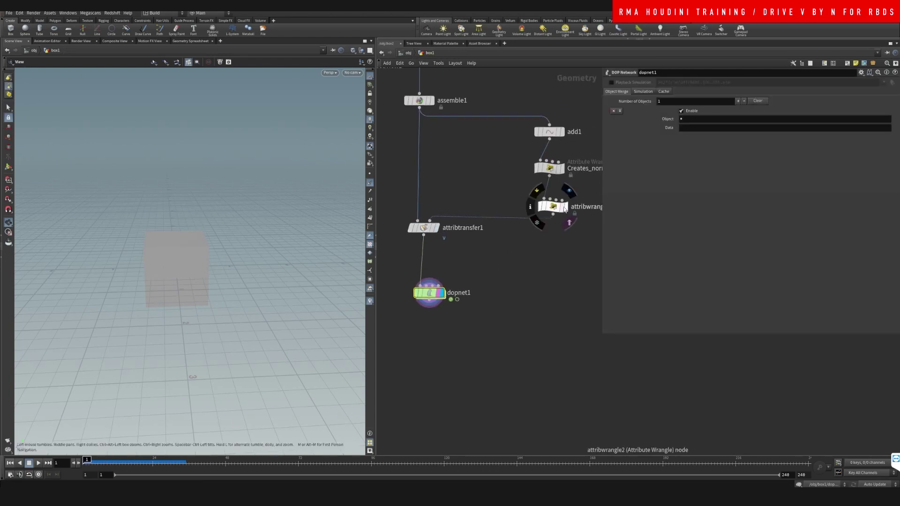
{"action": "left_click", "coordinate": [553, 206]}
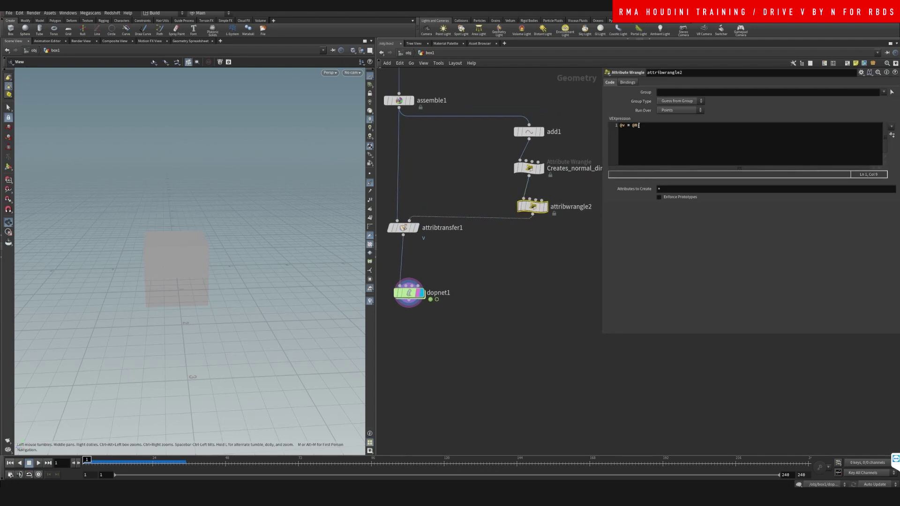
{"action": "left_click", "coordinate": [639, 125]}
{"action": "type", "text": "*111;"}
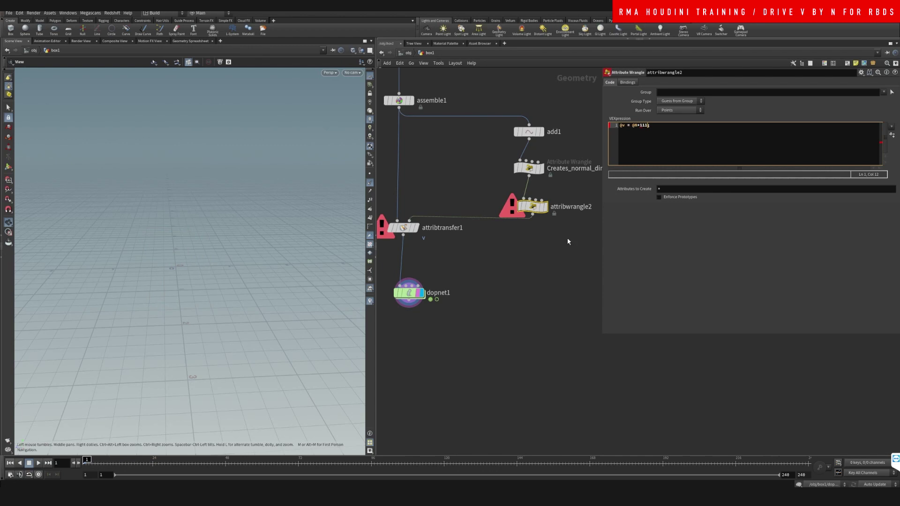
Step: Change the second wrangle's velocity expression to multiply the normal by 88, and display that wrangle's result
{"action": "left_click_drag", "start_coordinate": [479, 262], "coordinate": [399, 323]}
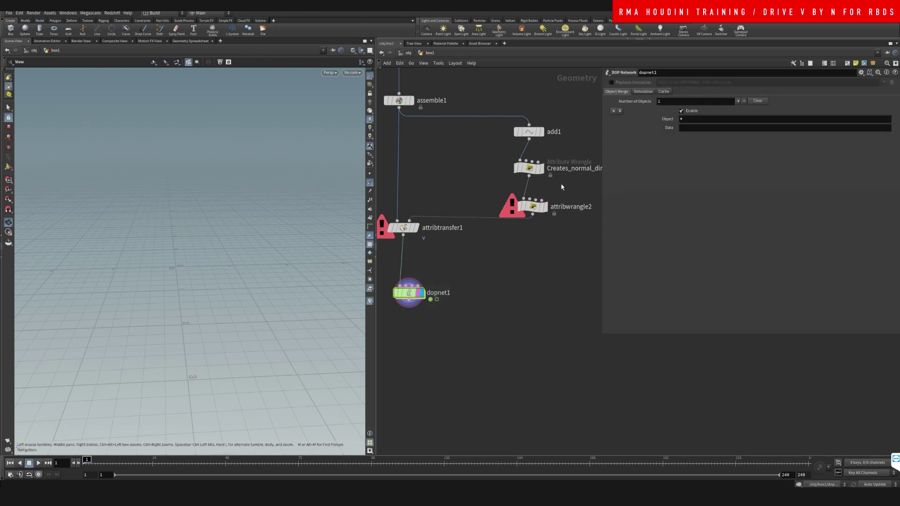
{"action": "left_click", "coordinate": [533, 206]}
{"action": "left_click", "coordinate": [639, 126]}
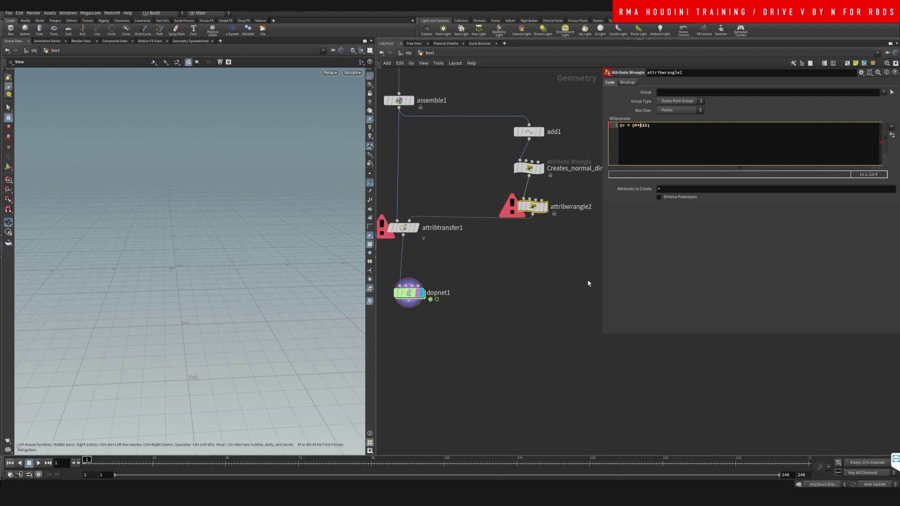
{"action": "left_click", "coordinate": [502, 286]}
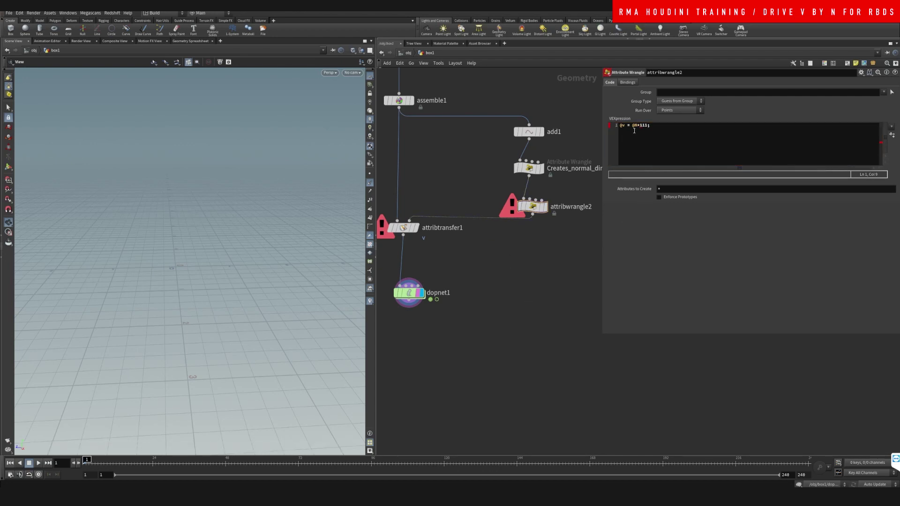
{"action": "left_click_drag", "start_coordinate": [637, 131], "coordinate": [649, 132]}
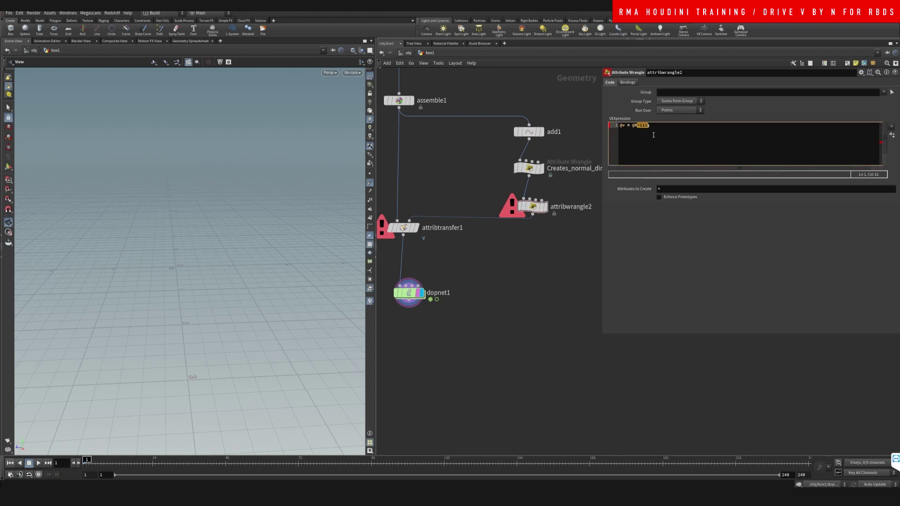
{"action": "type", "text": "*88"}
{"action": "left_click", "coordinate": [544, 206]}
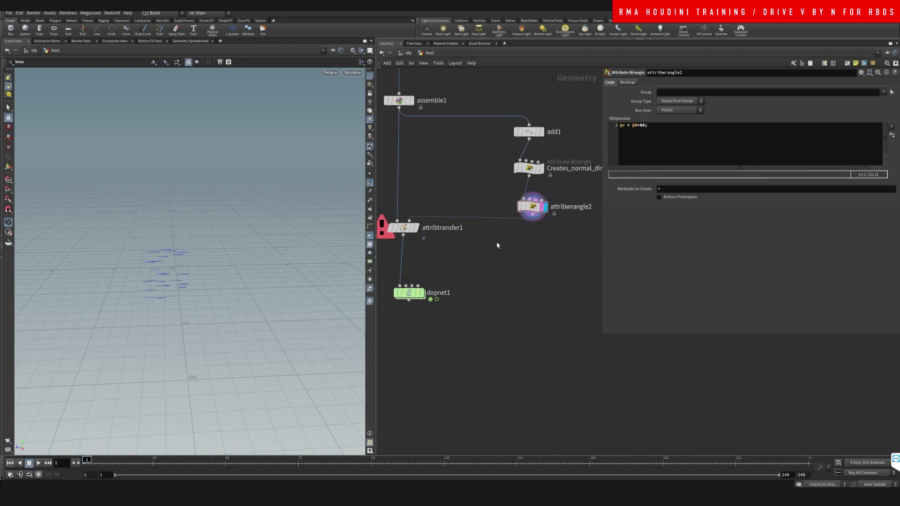
Step: Display the DOP network, align it beneath the Attribute Transfer, and reset its simulation
{"action": "left_click", "coordinate": [412, 228]}
{"action": "left_click", "coordinate": [419, 294]}
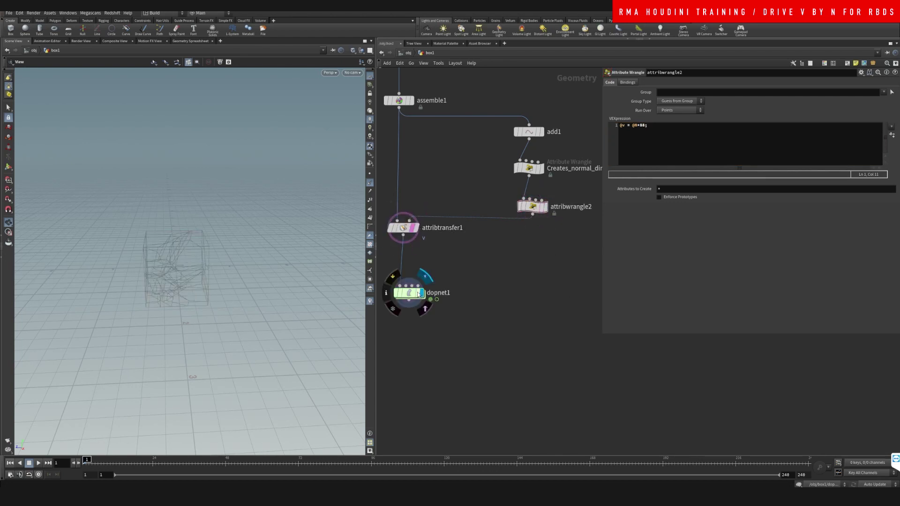
{"action": "left_click_drag", "start_coordinate": [418, 294], "coordinate": [412, 291]}
{"action": "left_click", "coordinate": [413, 289]}
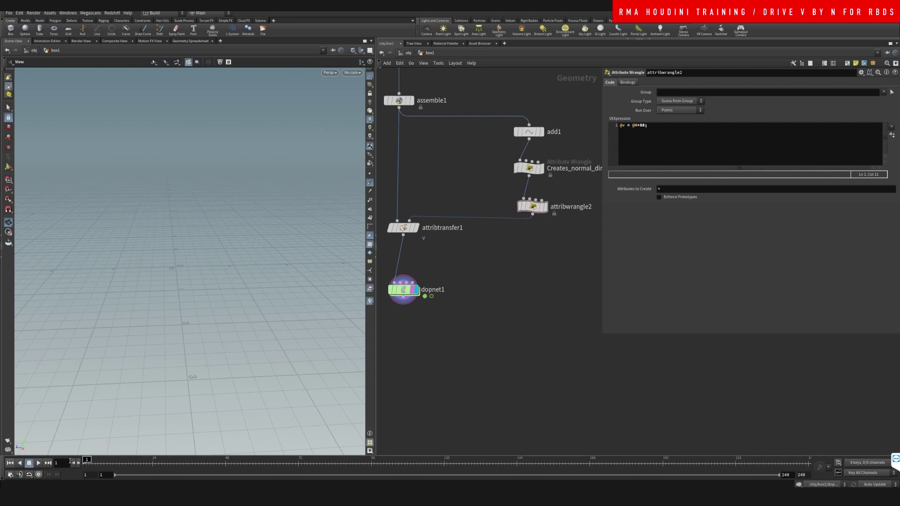
{"action": "left_click", "coordinate": [427, 284]}
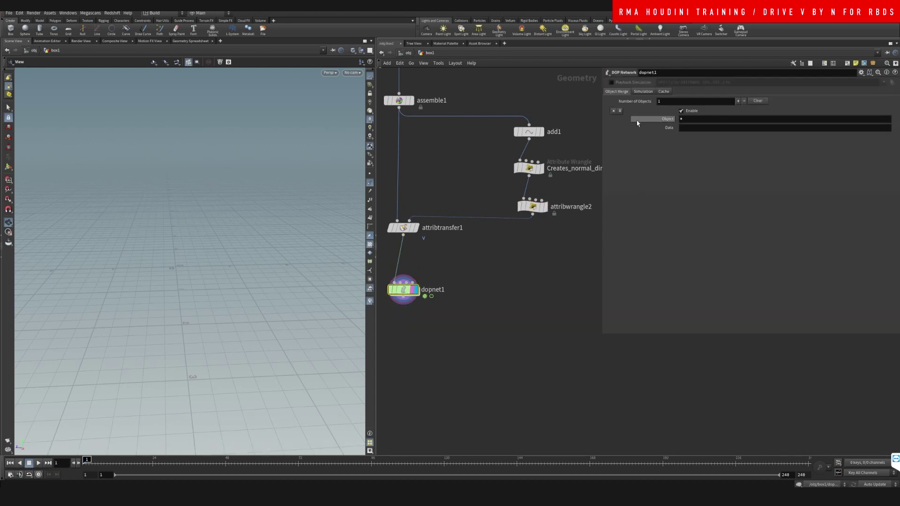
{"action": "left_click", "coordinate": [643, 91]}
{"action": "left_click", "coordinate": [647, 103]}
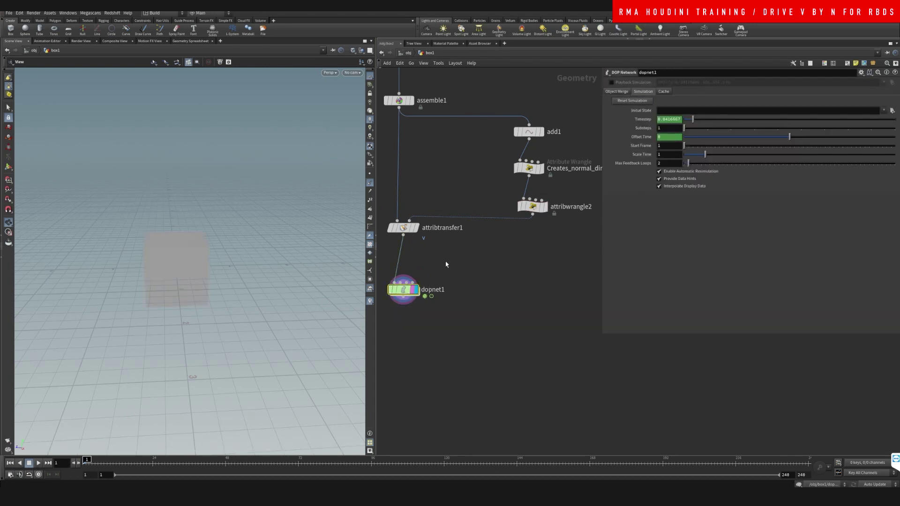
Step: Check inside the DOP network, return to the geometry level, and play the simulation before going back to frame 1
{"action": "double_click", "coordinate": [405, 291]}
{"action": "left_click", "coordinate": [485, 233]}
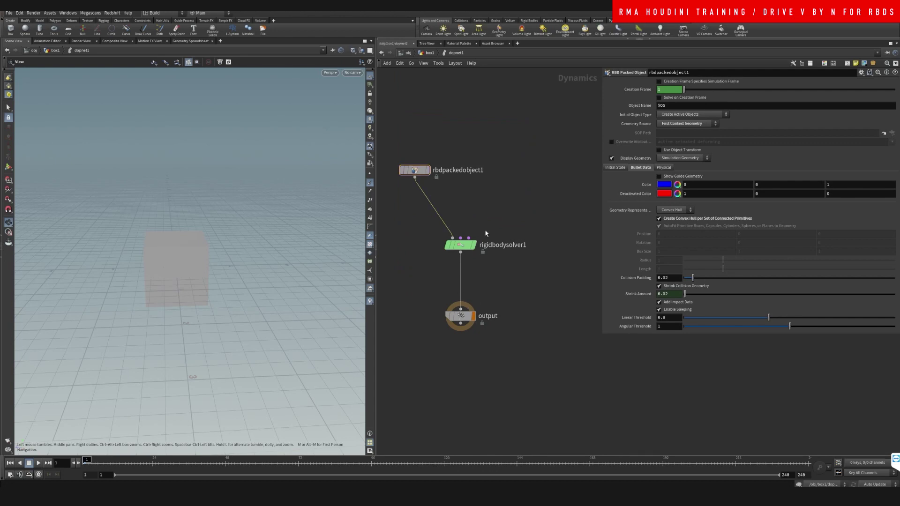
{"action": "key", "text": "u"}
{"action": "left_click", "coordinate": [39, 463]}
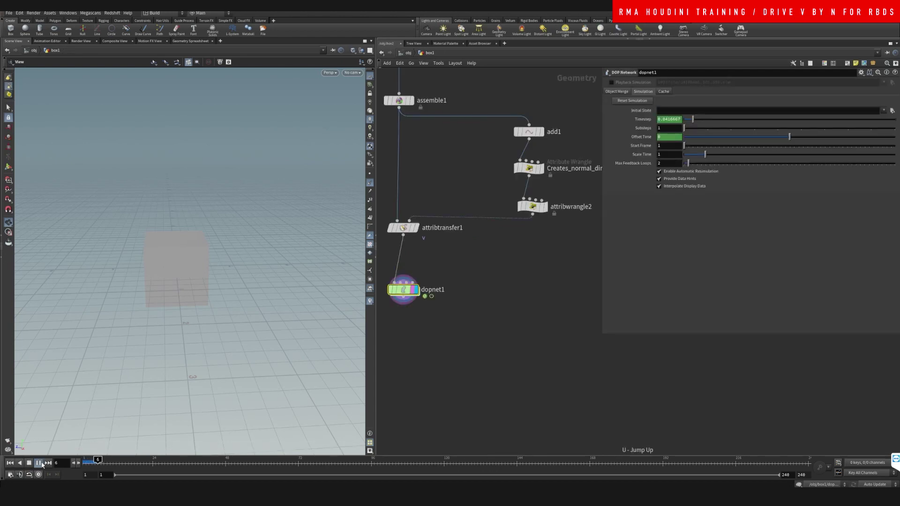
{"action": "mouse_move", "coordinate": [87, 463]}
{"action": "left_mouse_down"}
{"action": "mouse_move", "coordinate": [123, 463]}
{"action": "mouse_move", "coordinate": [85, 463]}
{"action": "left_mouse_up"}
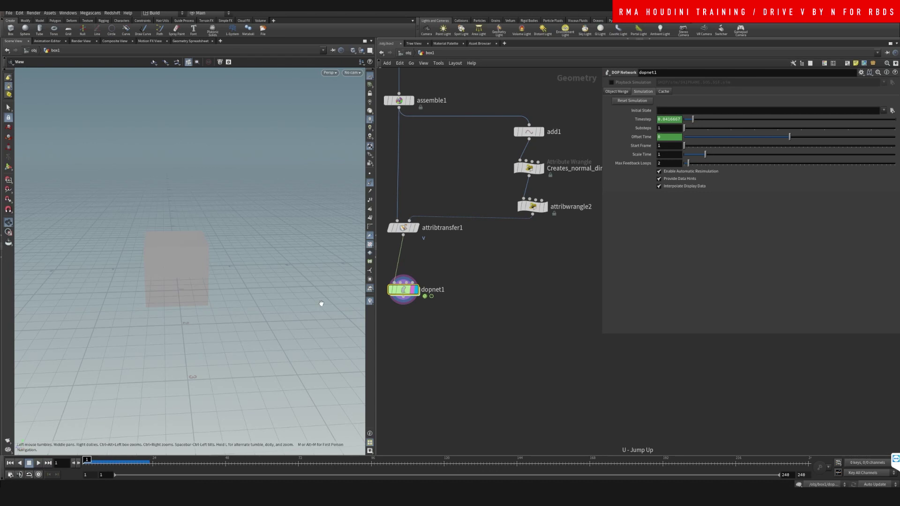
Step: In the DOP network, enable Inherit Velocity from Point Velocity on the RBD Packed Object and test the simulation from frame 1
{"action": "double_click", "coordinate": [406, 289]}
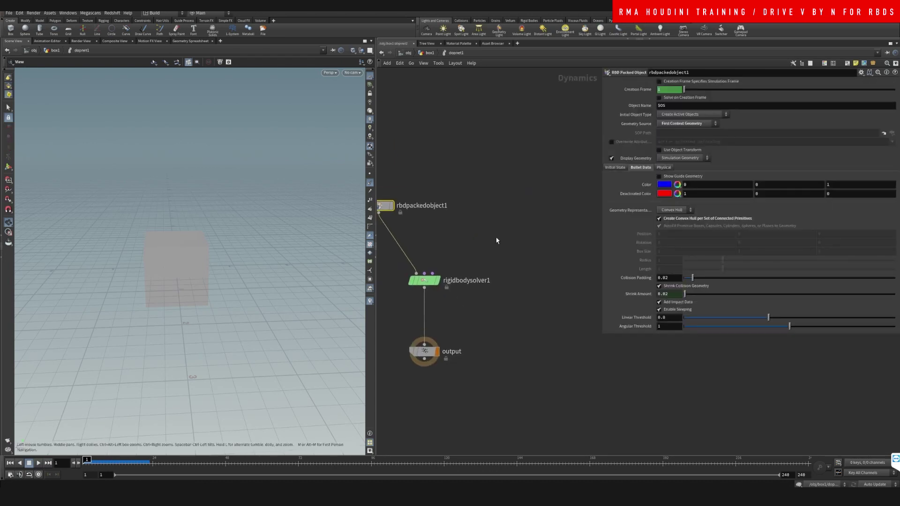
{"action": "left_click_drag", "start_coordinate": [425, 284], "coordinate": [428, 313]}
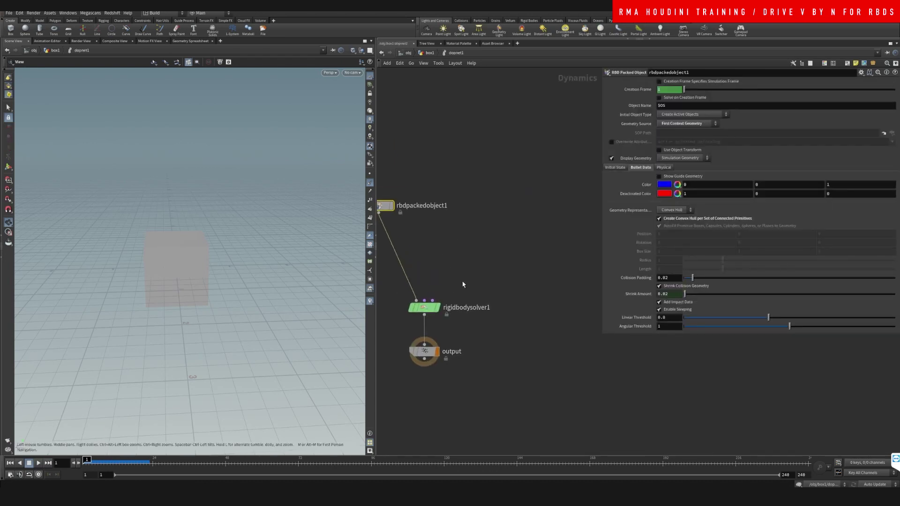
{"action": "middle_click_drag", "start_coordinate": [462, 284], "coordinate": [463, 255]}
{"action": "left_click", "coordinate": [623, 168]}
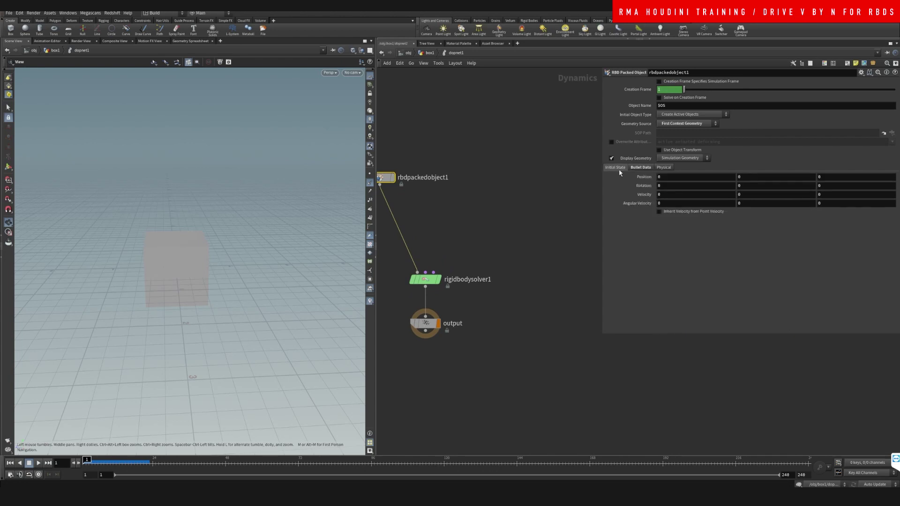
{"action": "left_click", "coordinate": [679, 211]}
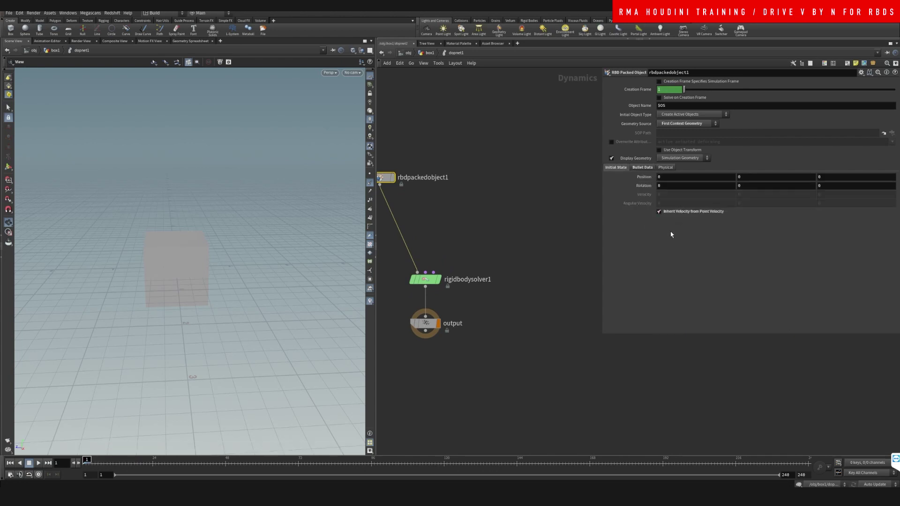
{"action": "left_click", "coordinate": [39, 463]}
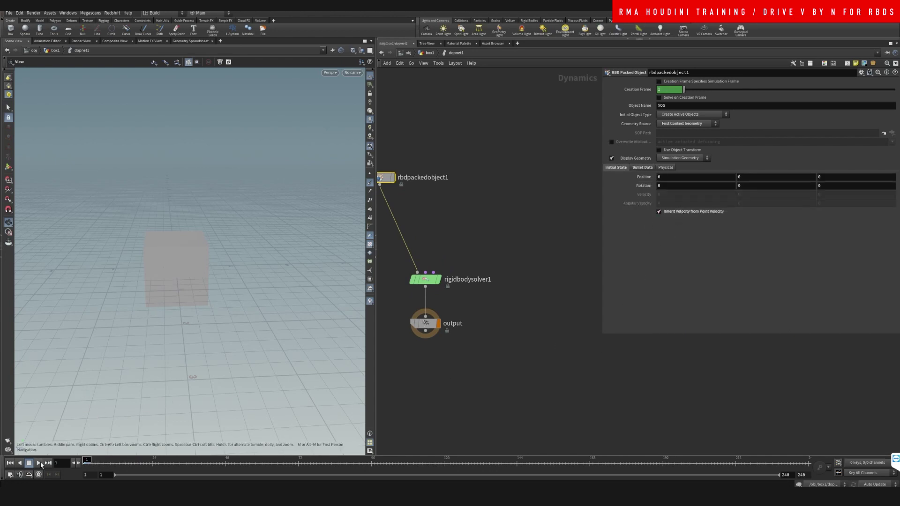
{"action": "left_click_drag", "start_coordinate": [98, 463], "coordinate": [53, 463]}
Step: Set the normal's multiplier to 2 in the second wrangle's velocity expression and play the simulation, returning to frame 1
{"action": "left_click", "coordinate": [429, 53]}
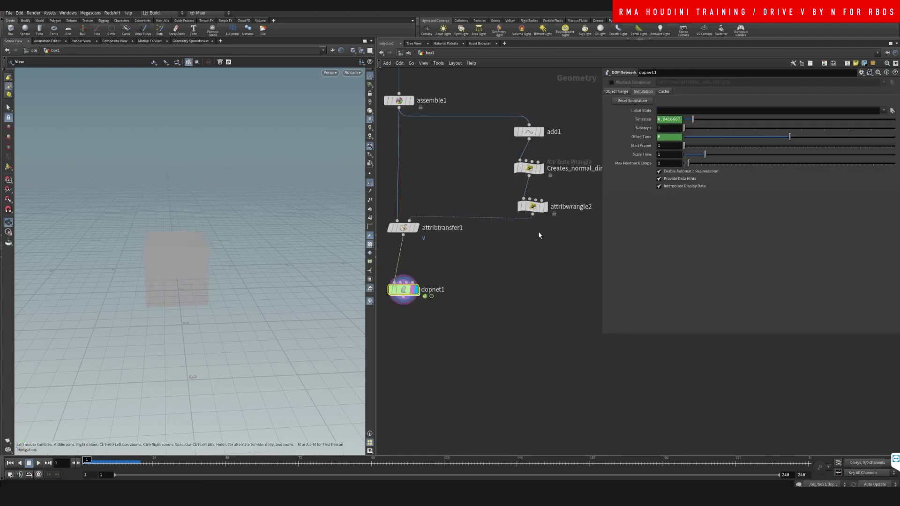
{"action": "left_click", "coordinate": [534, 207]}
{"action": "double_click", "coordinate": [644, 126]}
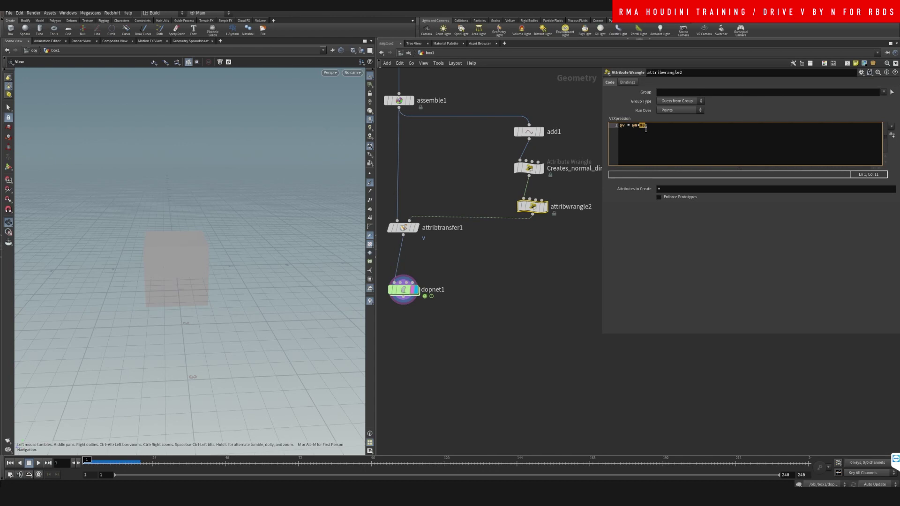
{"action": "type", "text": "2"}
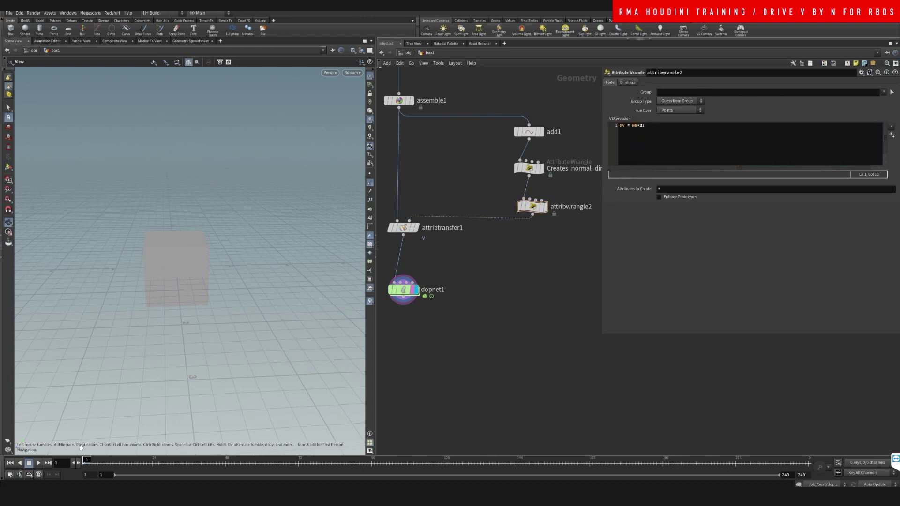
{"action": "left_click", "coordinate": [39, 463]}
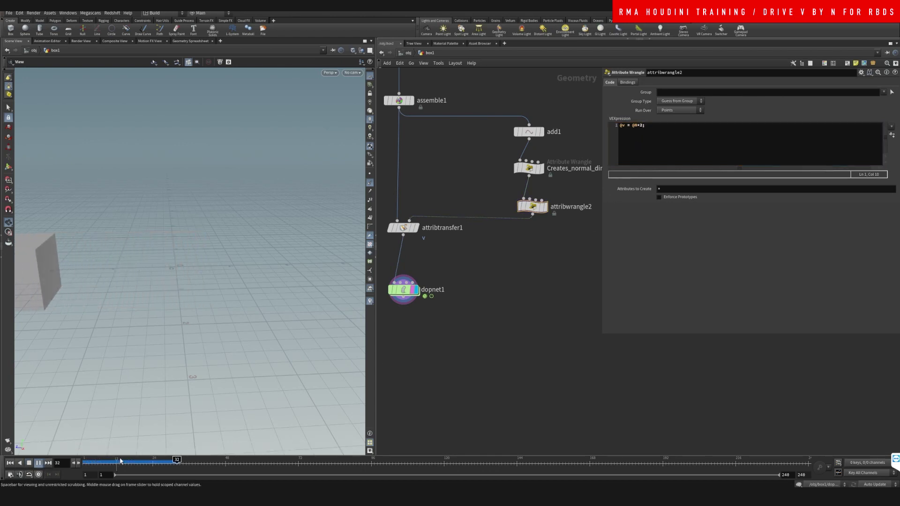
{"action": "left_click_drag", "start_coordinate": [120, 461], "coordinate": [87, 461]}
Step: Review the RBD Packed Object's initial state in the DOP network, moving that node closer to the solver, and return to the geometry level
{"action": "left_click", "coordinate": [407, 294]}
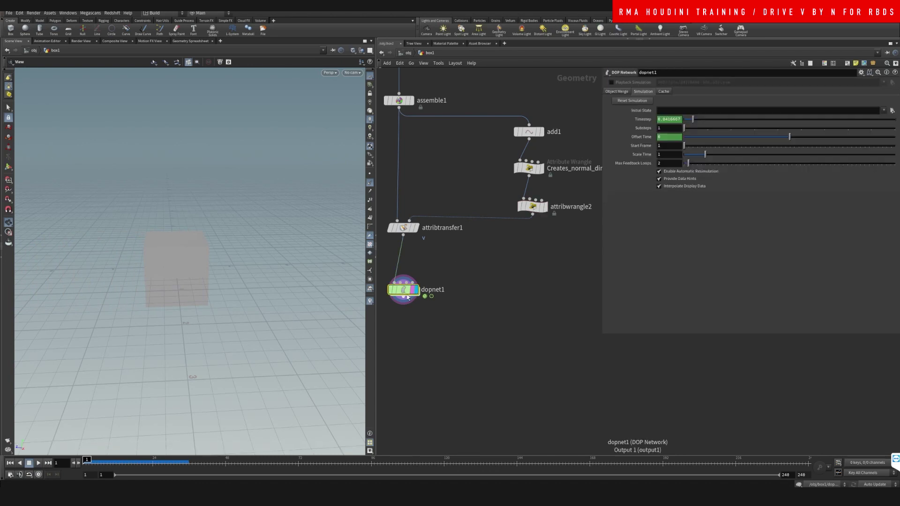
{"action": "double_click", "coordinate": [408, 296]}
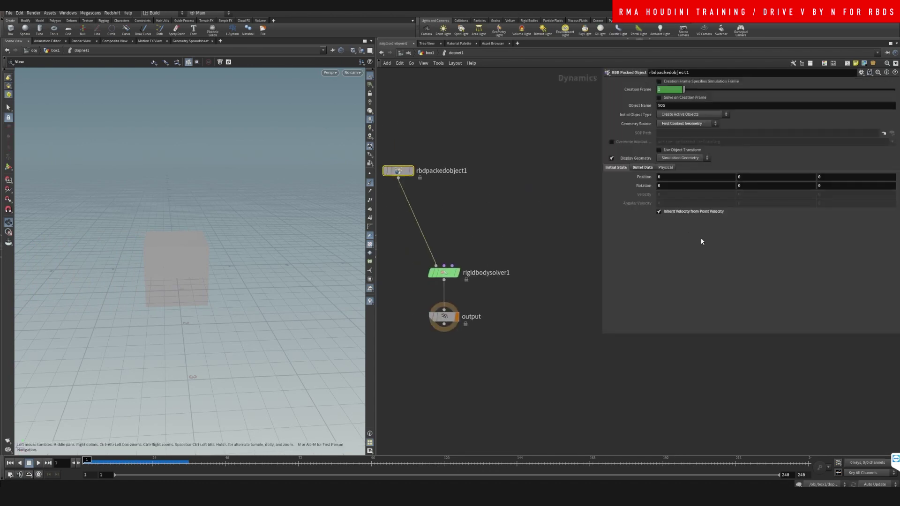
{"action": "left_click_drag", "start_coordinate": [404, 171], "coordinate": [406, 199]}
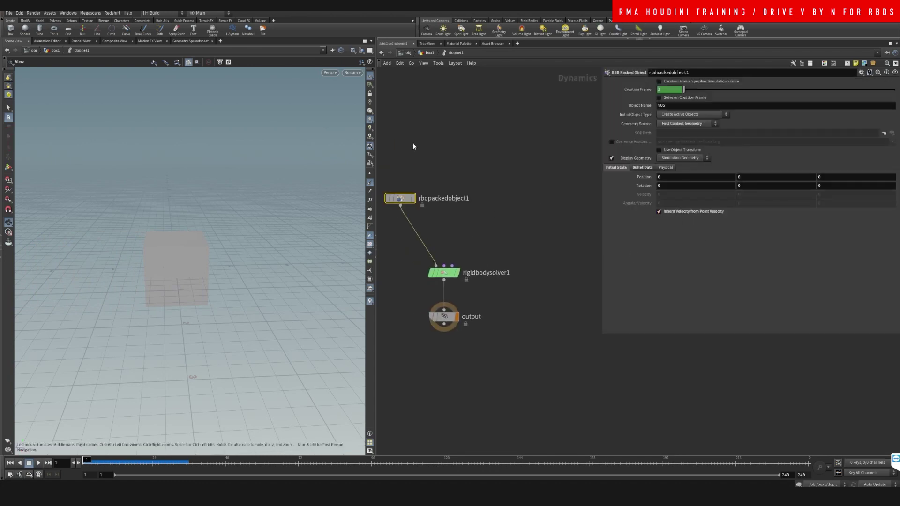
{"action": "left_click", "coordinate": [429, 52]}
Step: Display the second wrangle's result at frame 1 and show its settings
{"action": "left_click", "coordinate": [558, 214]}
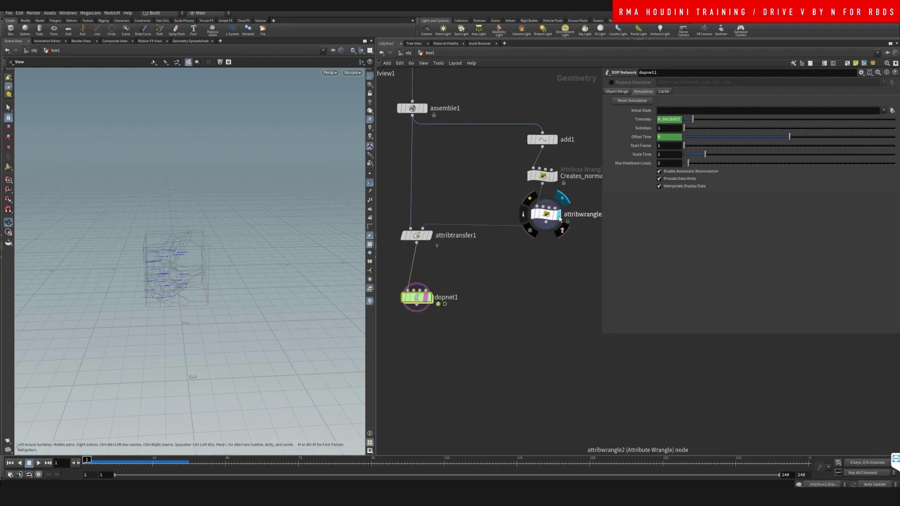
{"action": "left_click", "coordinate": [545, 214]}
{"action": "left_click", "coordinate": [550, 258]}
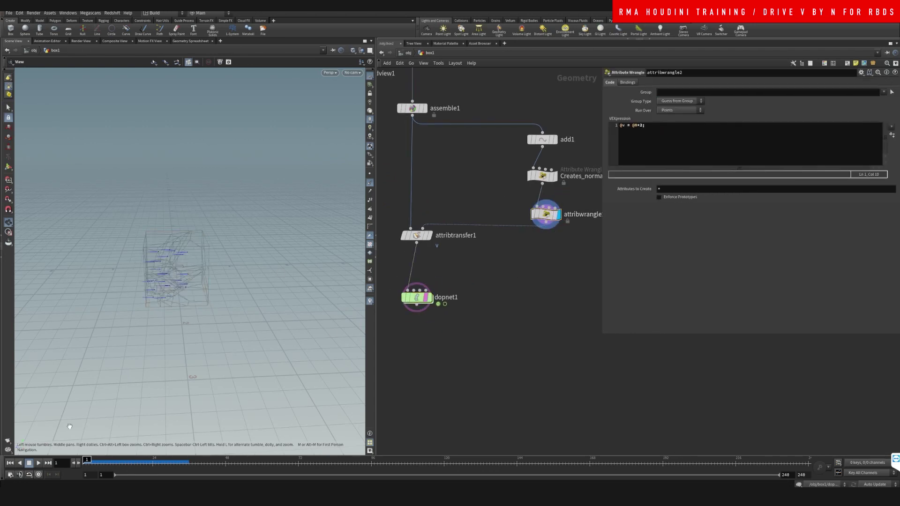
{"action": "mouse_move", "coordinate": [87, 459]}
{"action": "left_mouse_down"}
{"action": "mouse_move", "coordinate": [150, 461]}
{"action": "mouse_move", "coordinate": [85, 462]}
{"action": "left_mouse_up"}
Step: Insert an Attribute VOP between the second wrangle and the Attribute Transfer, and display it
{"action": "middle_click_drag", "start_coordinate": [514, 280], "coordinate": [487, 263]}
{"action": "left_click", "coordinate": [519, 238]}
{"action": "key", "text": "Tab"}
{"action": "type", "text": "attribr"}
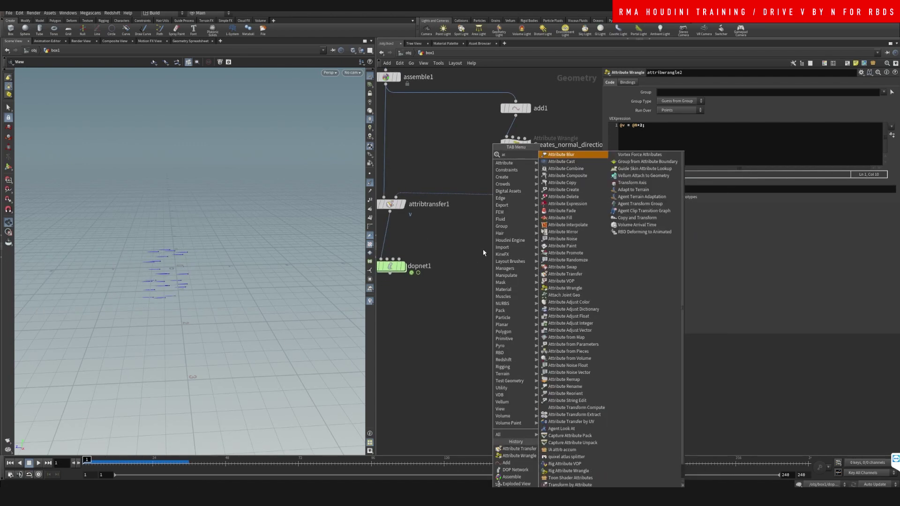
{"action": "key", "text": "Return"}
{"action": "left_click", "coordinate": [490, 218]}
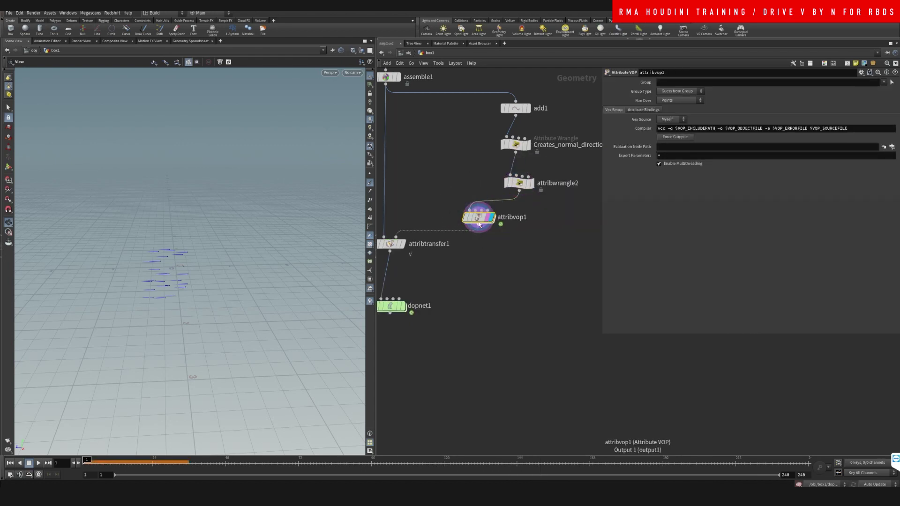
Step: Enter the Attribute VOP, widen the network area, and add a Multiply node between the global parameters and the output
{"action": "double_click", "coordinate": [479, 219]}
{"action": "key", "text": "h"}
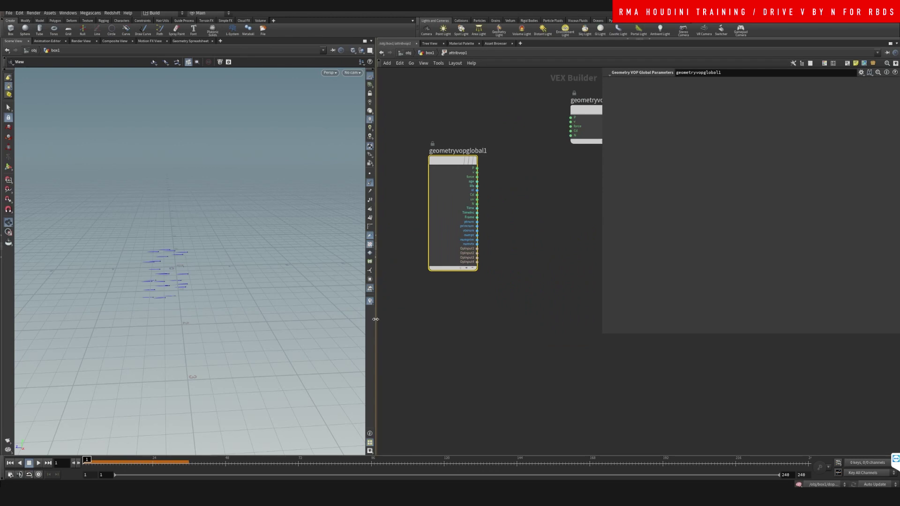
{"action": "left_click_drag", "start_coordinate": [376, 322], "coordinate": [237, 309]}
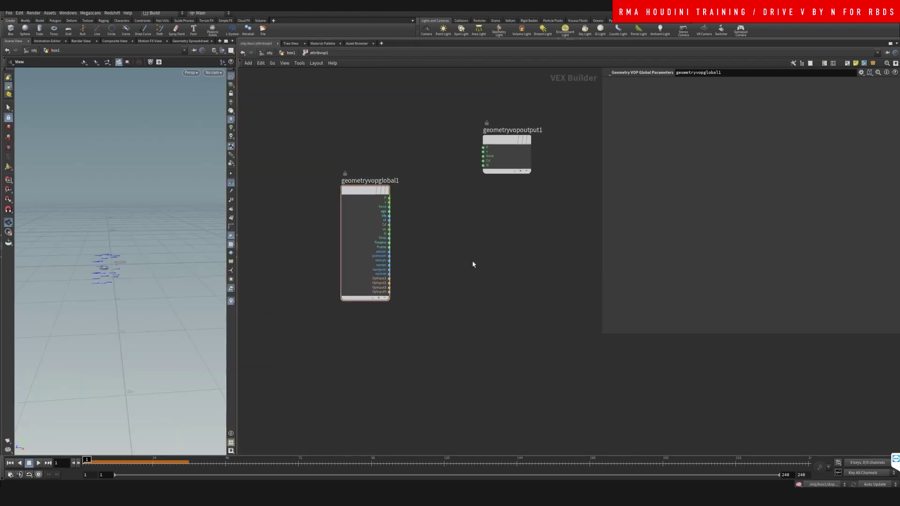
{"action": "key", "text": "Tab"}
{"action": "type", "text": "mult"}
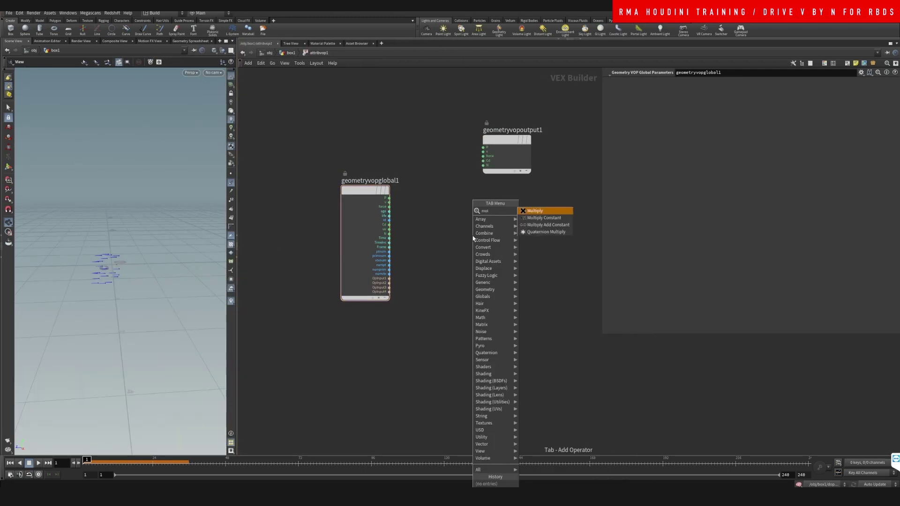
{"action": "key", "text": "Return"}
Step: Add a Turbulent Noise node below the Multiply node and connect the global position P to its pos input
{"action": "type", "text": "bind"}
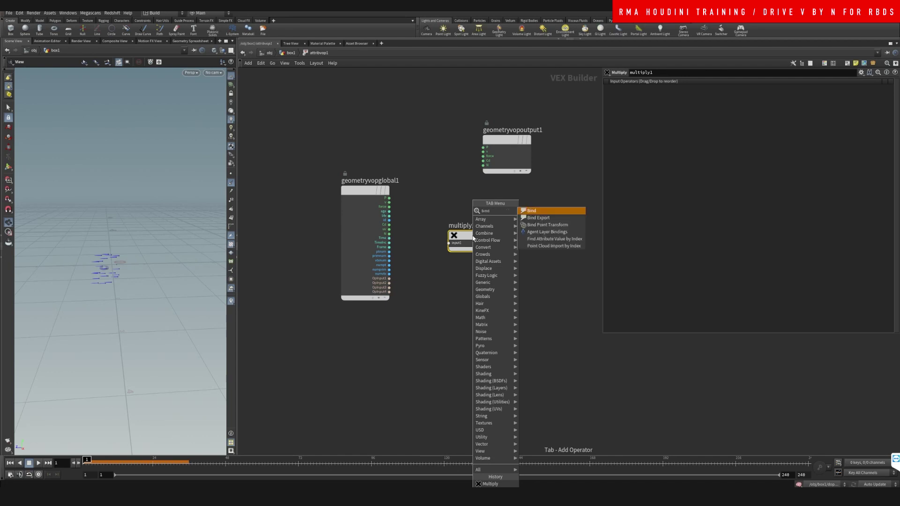
{"action": "key", "text": "Return"}
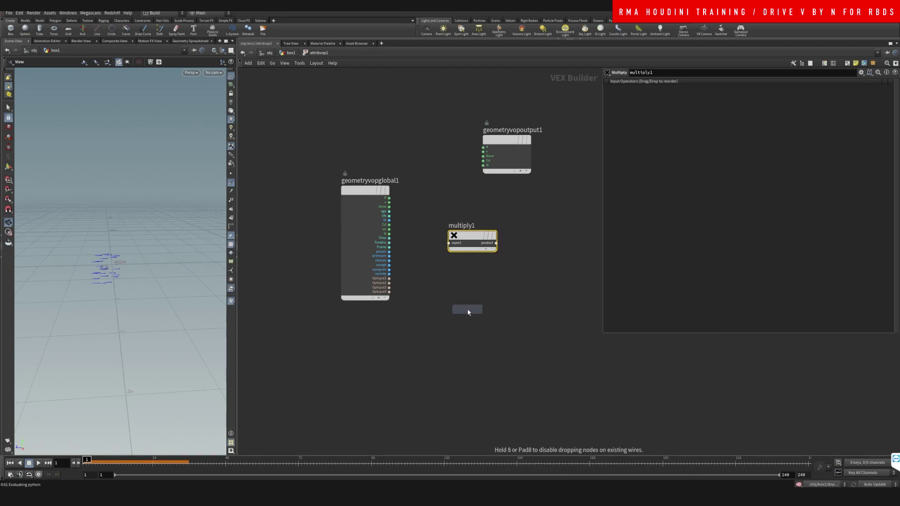
{"action": "left_click", "coordinate": [467, 312]}
{"action": "left_click", "coordinate": [389, 202]}
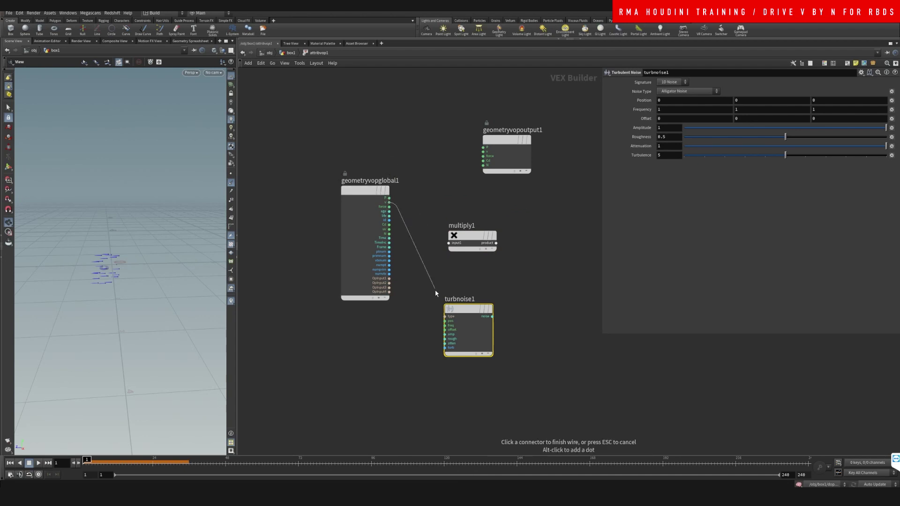
{"action": "key", "text": "Escape"}
{"action": "left_click", "coordinate": [389, 198]}
{"action": "left_click", "coordinate": [445, 321]}
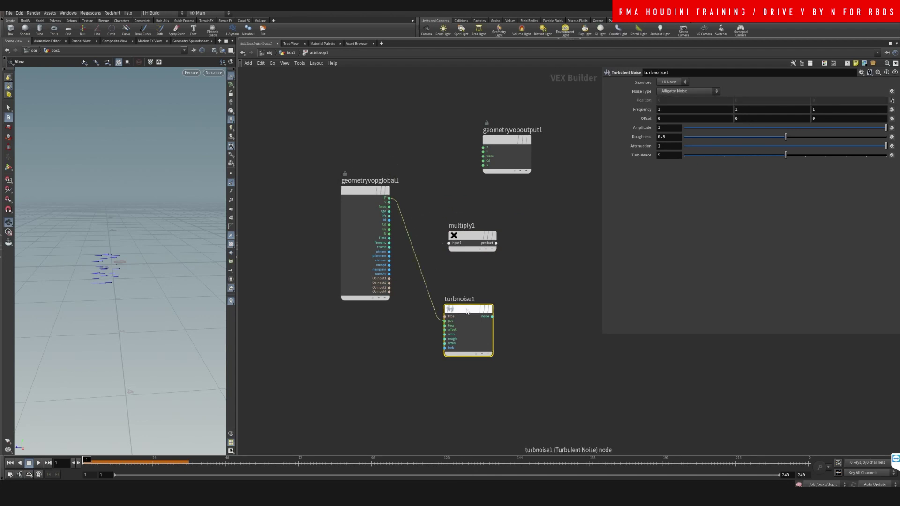
Step: Multiply the velocity v by the turbulent noise, connect the product to the output's v input, and space out the nodes
{"action": "scroll", "coordinate": [422, 254], "scroll_direction": "up", "scroll_amount": 3}
{"action": "left_click", "coordinate": [374, 178]}
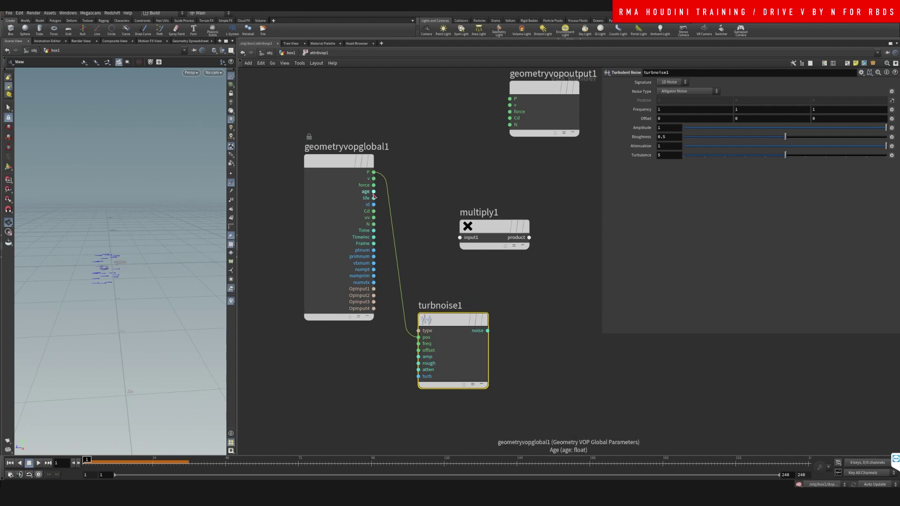
{"action": "left_click", "coordinate": [460, 238]}
{"action": "left_click", "coordinate": [488, 330]}
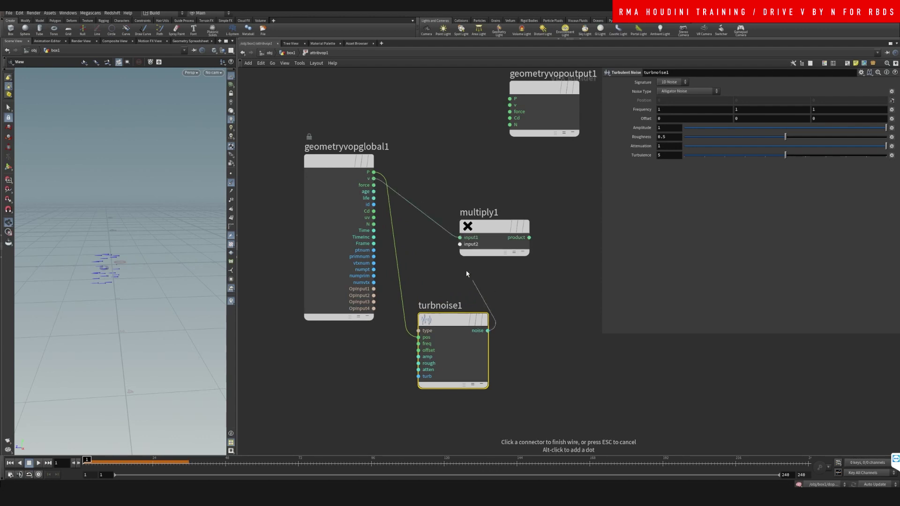
{"action": "left_click", "coordinate": [460, 244]}
{"action": "left_click", "coordinate": [529, 238]}
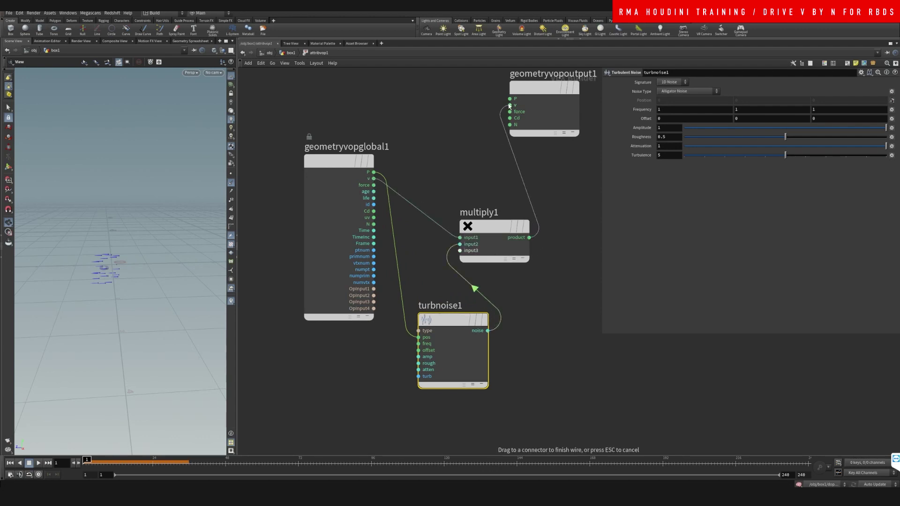
{"action": "left_click", "coordinate": [510, 105]}
{"action": "left_click_drag", "start_coordinate": [493, 227], "coordinate": [482, 190]}
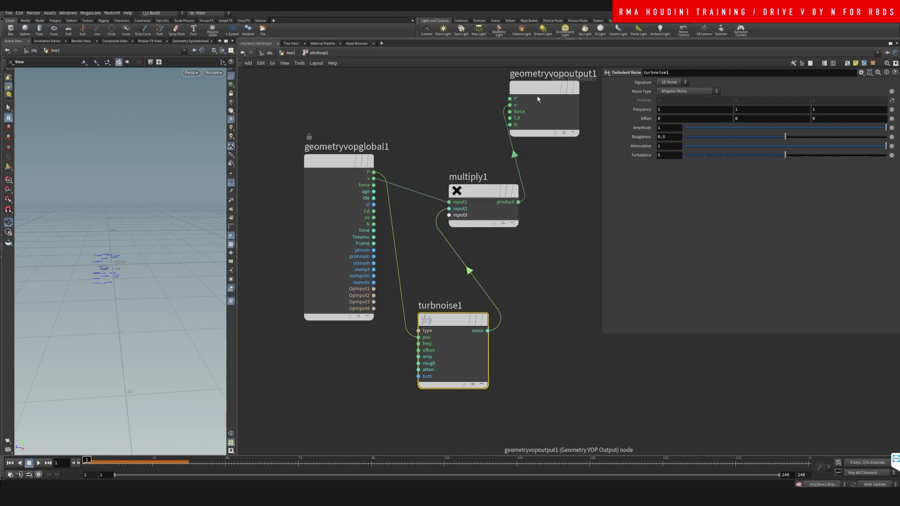
{"action": "left_click_drag", "start_coordinate": [525, 95], "coordinate": [554, 123]}
Step: Expose the Turbulent Noise parameters on the Attribute VOP and set its Amplitude to 1.8 at the geometry level
{"action": "right_click", "coordinate": [446, 324]}
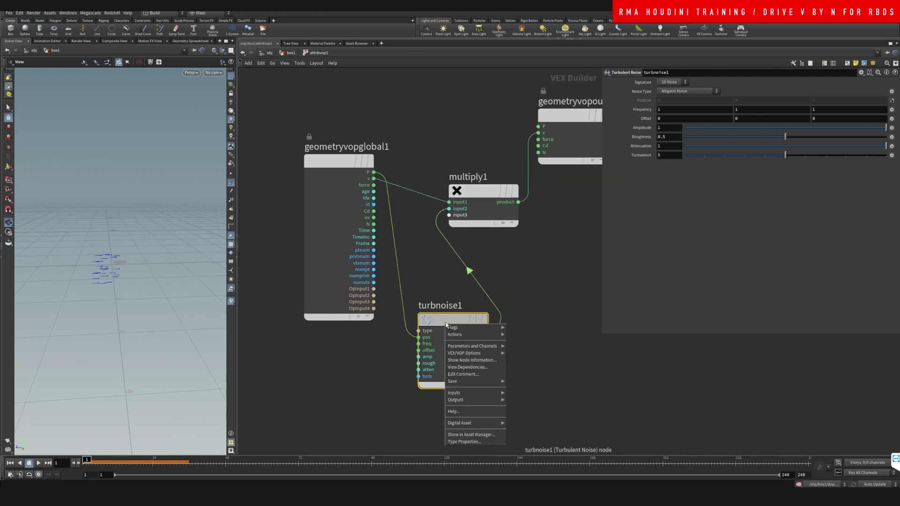
{"action": "mouse_move", "coordinate": [468, 353]}
{"action": "left_click", "coordinate": [529, 410]}
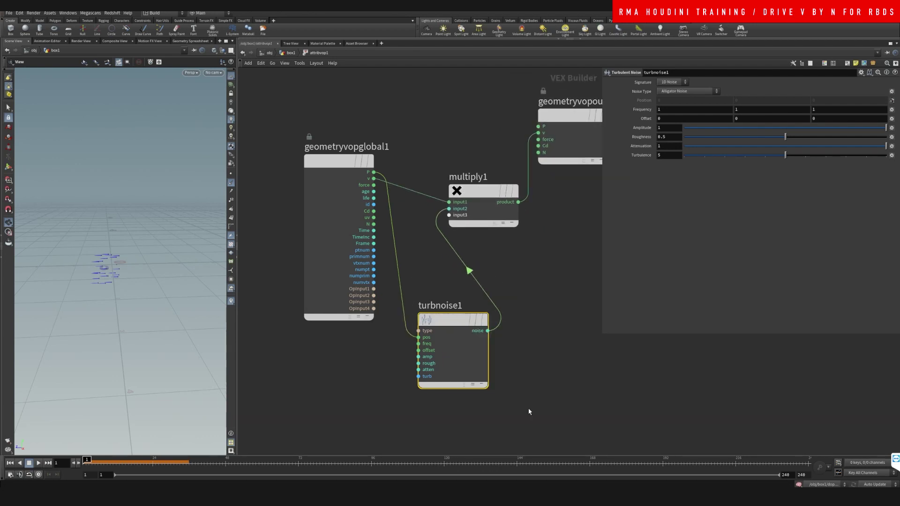
{"action": "left_click", "coordinate": [290, 54]}
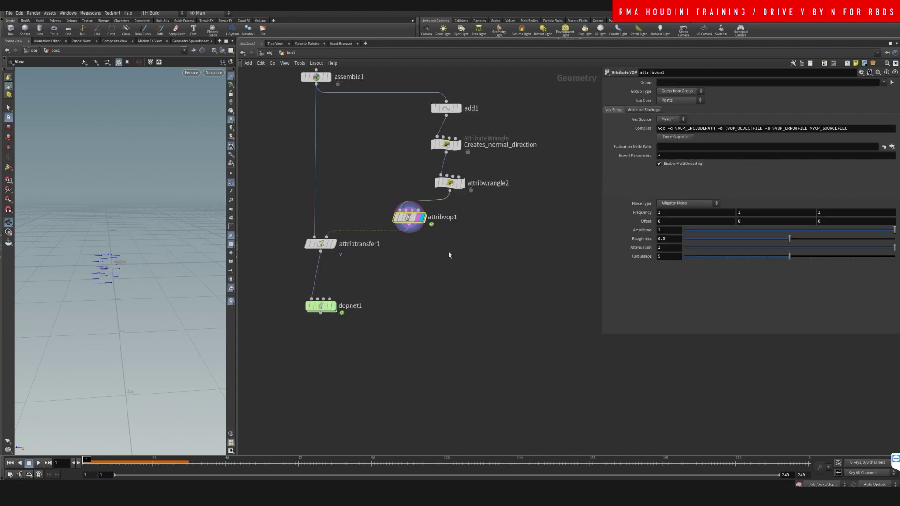
{"action": "middle_click_drag", "start_coordinate": [642, 230], "coordinate": [675, 234]}
Step: Display the DOP network, play the simulation to check the noisy velocities, and return to frame 1
{"action": "left_click", "coordinate": [347, 302]}
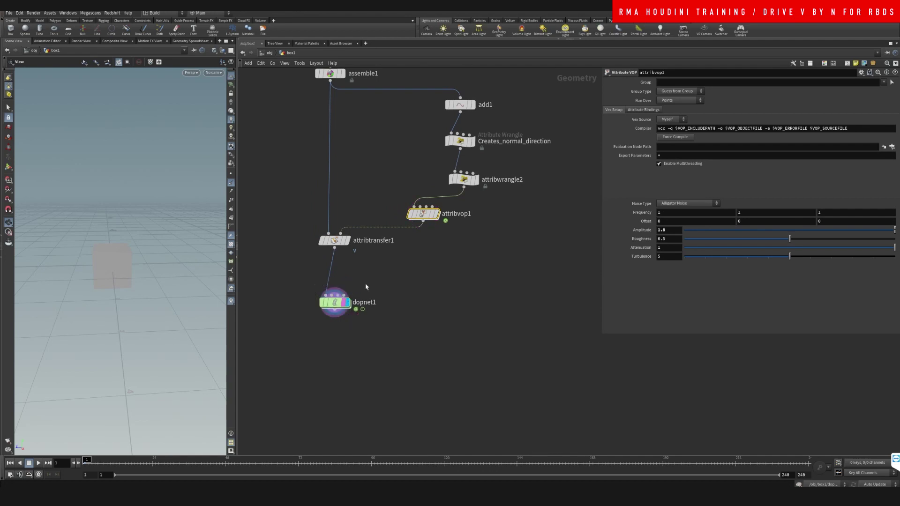
{"action": "left_click", "coordinate": [38, 463]}
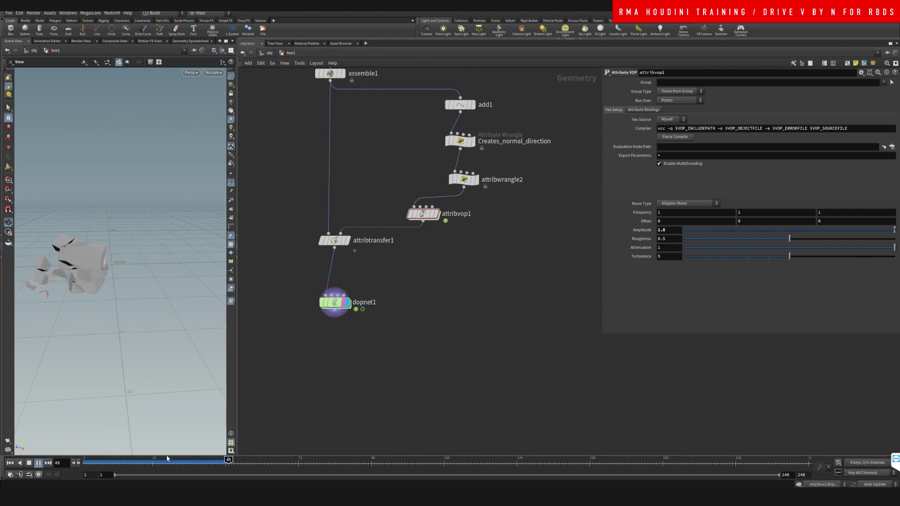
{"action": "left_click", "coordinate": [88, 460]}
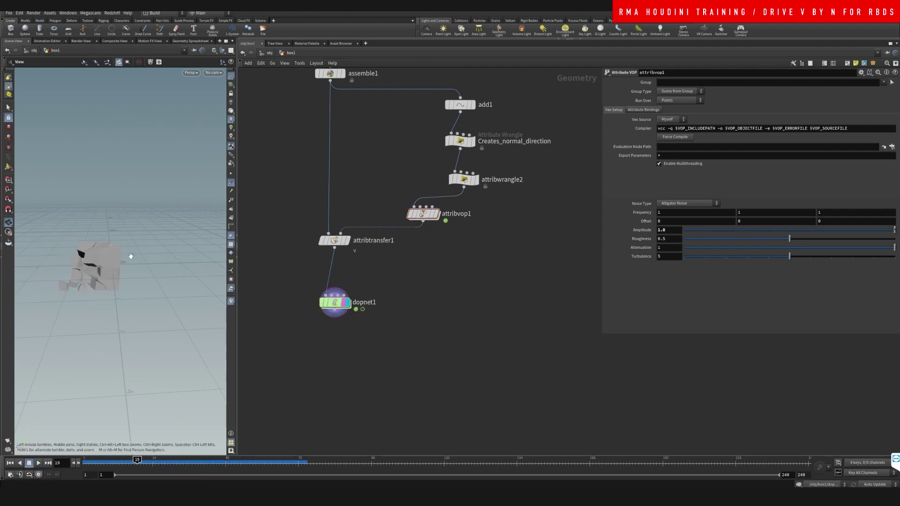
{"action": "left_click_drag", "start_coordinate": [131, 264], "coordinate": [136, 291]}
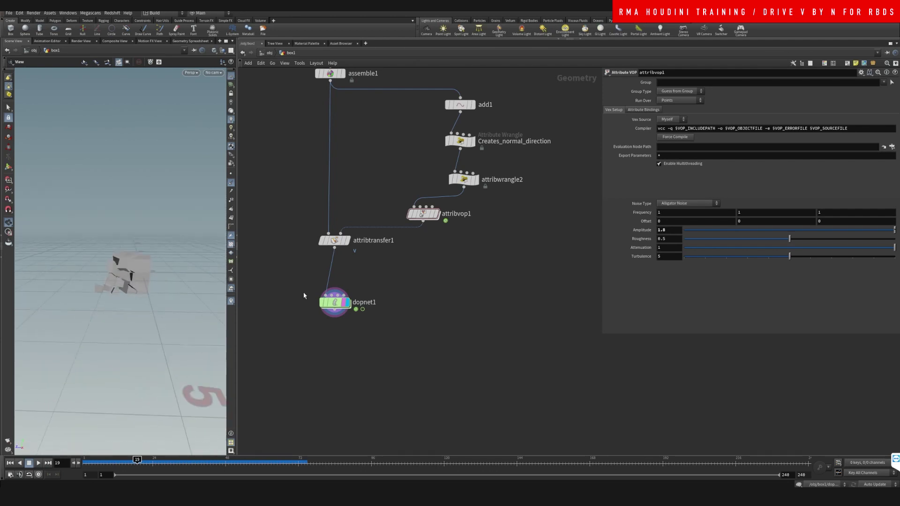
{"action": "mouse_move", "coordinate": [137, 462]}
{"action": "left_mouse_down"}
{"action": "mouse_move", "coordinate": [276, 444]}
{"action": "mouse_move", "coordinate": [86, 441]}
{"action": "mouse_move", "coordinate": [281, 443]}
{"action": "mouse_move", "coordinate": [85, 449]}
{"action": "left_mouse_up"}
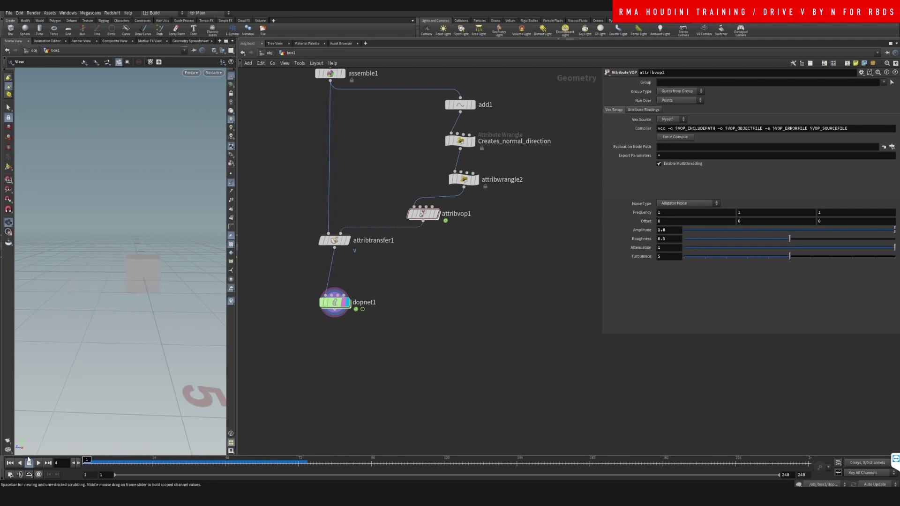
Step: Display the second wrangle and change the Creates_normal_direction expression to @N = {1,0,-1};
{"action": "middle_click_drag", "start_coordinate": [454, 260], "coordinate": [424, 310]}
{"action": "left_click", "coordinate": [434, 230]}
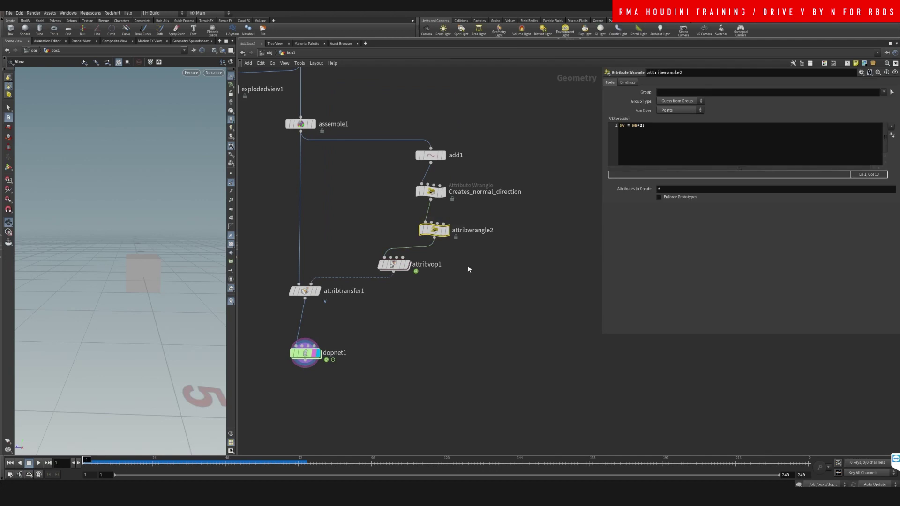
{"action": "left_click", "coordinate": [448, 231]}
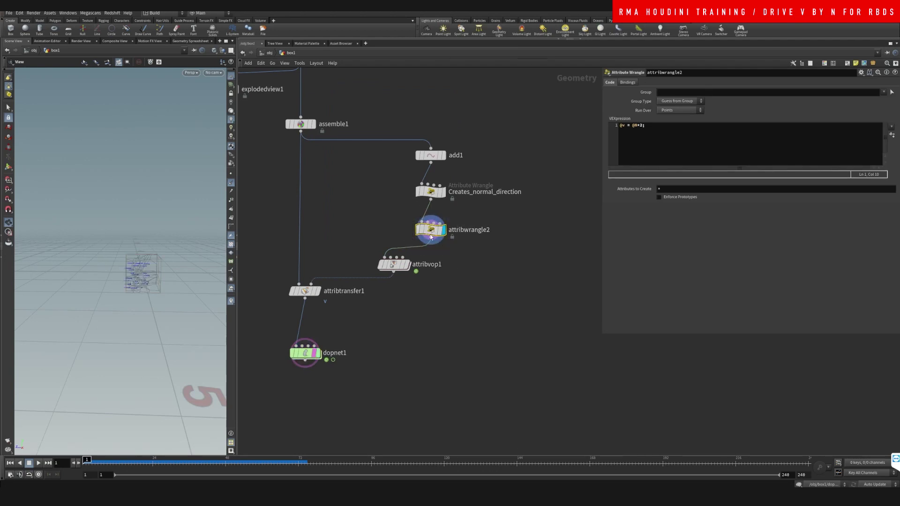
{"action": "left_click", "coordinate": [633, 126]}
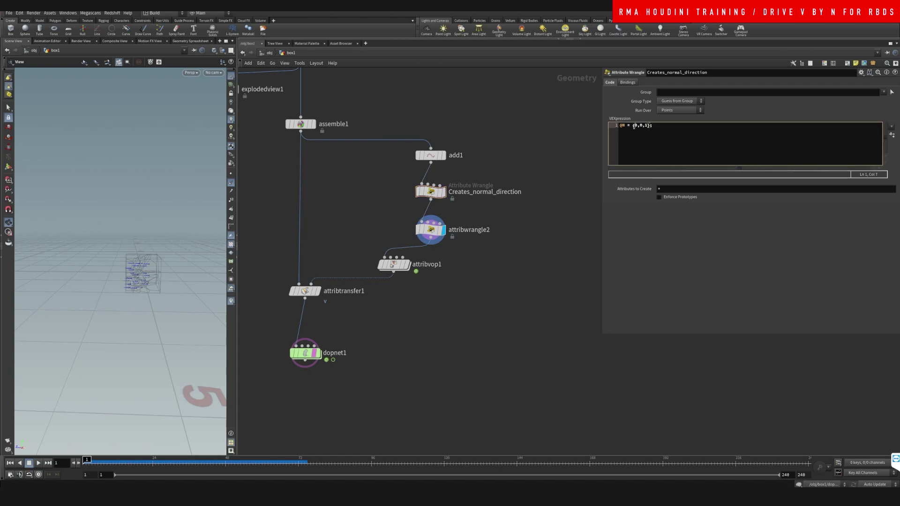
{"action": "left_click", "coordinate": [541, 253]}
{"action": "double_click", "coordinate": [647, 127]}
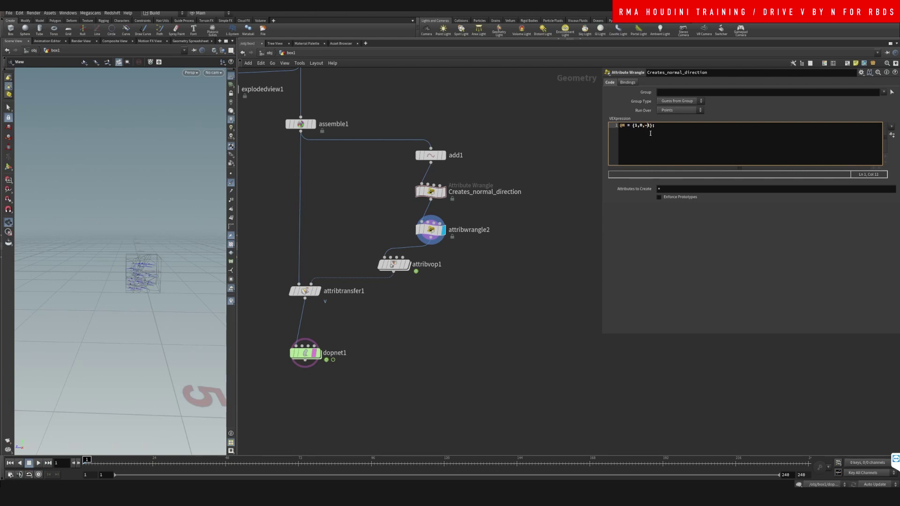
Step: Display the DOP network and play the simulation to check the new diagonal direction
{"action": "left_click", "coordinate": [319, 353]}
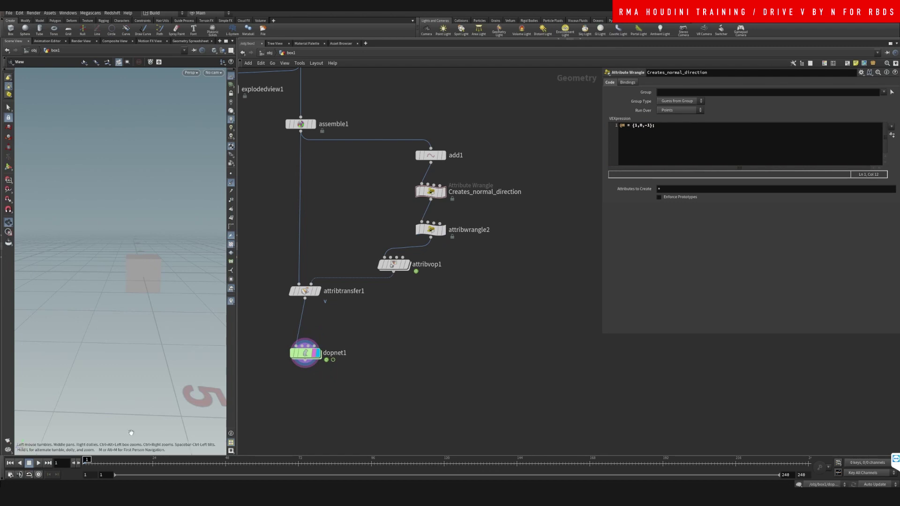
{"action": "left_click", "coordinate": [39, 464]}
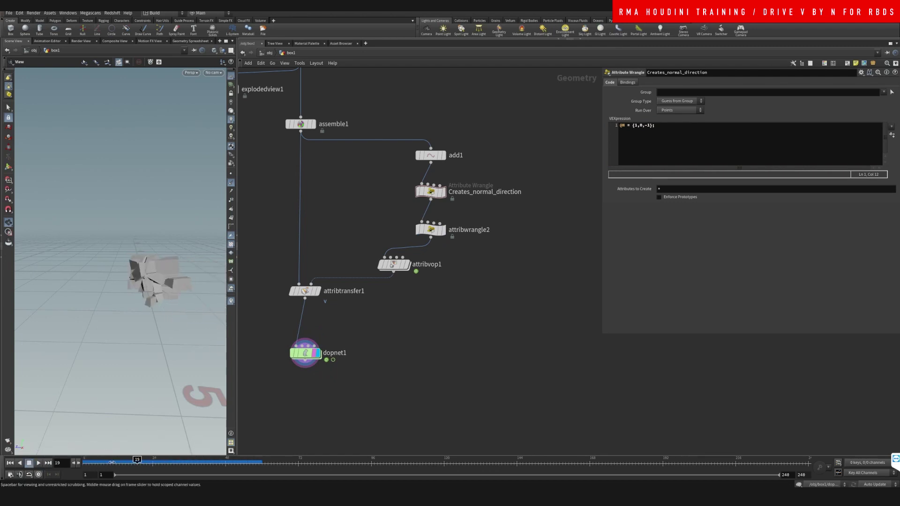
{"action": "mouse_move", "coordinate": [129, 270]}
{"action": "left_mouse_down"}
{"action": "mouse_move", "coordinate": [115, 266]}
{"action": "mouse_move", "coordinate": [122, 253]}
{"action": "left_mouse_up"}
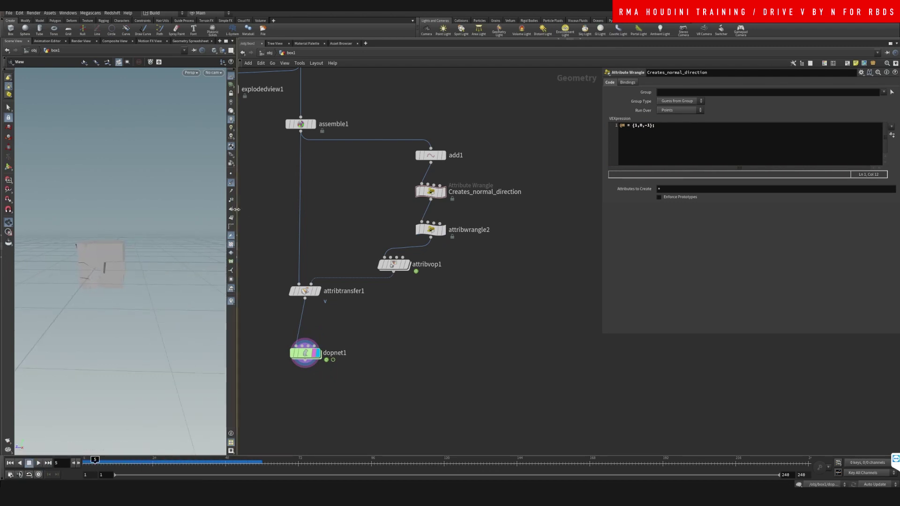
Step: Widen the viewport, move the DOP network node aside, and set the Attribute VOP's noise Amplitude to 5.8
{"action": "left_click_drag", "start_coordinate": [237, 209], "coordinate": [351, 267]}
{"action": "left_click_drag", "start_coordinate": [377, 359], "coordinate": [408, 388]}
{"action": "left_click", "coordinate": [451, 264]}
{"action": "middle_click_drag", "start_coordinate": [644, 229], "coordinate": [666, 232]}
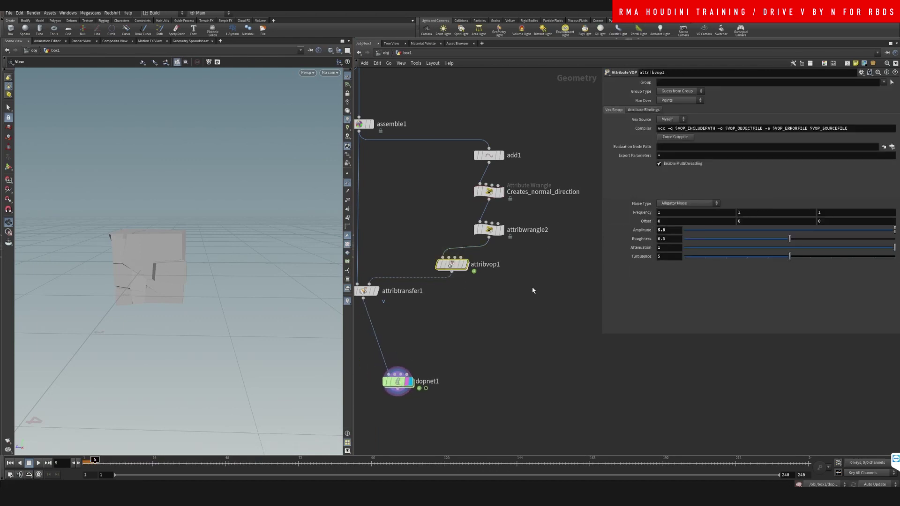
Step: Replay the simulation from the first frame to examine the stronger noise, and return to frame 1
{"action": "left_click", "coordinate": [8, 463]}
{"action": "left_click", "coordinate": [37, 463]}
{"action": "left_click_drag", "start_coordinate": [104, 462], "coordinate": [70, 448]}
Step: Realign the DOP network under the Attribute Transfer, then add a Grid node below it and display it
{"action": "scroll", "coordinate": [472, 311], "scroll_direction": "down", "scroll_amount": 3}
{"action": "middle_click_drag", "start_coordinate": [471, 312], "coordinate": [473, 288]}
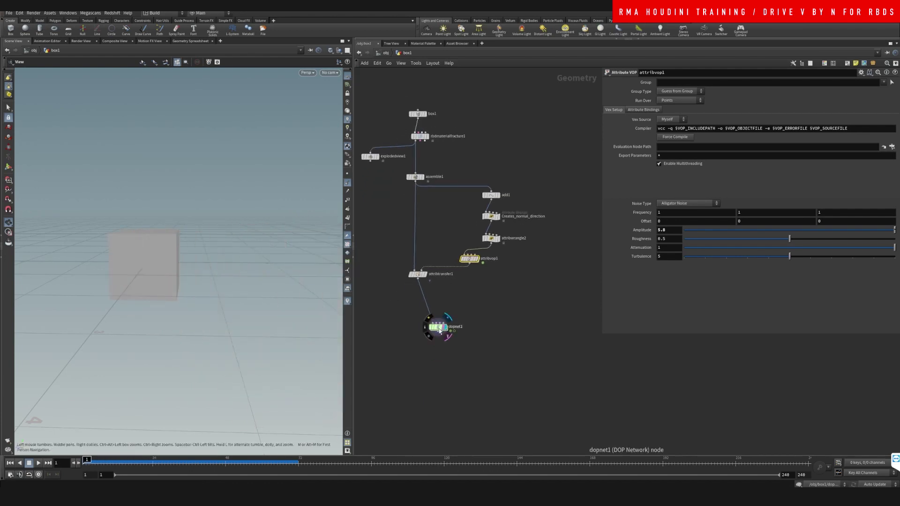
{"action": "scroll", "coordinate": [439, 356], "scroll_direction": "up", "scroll_amount": 1}
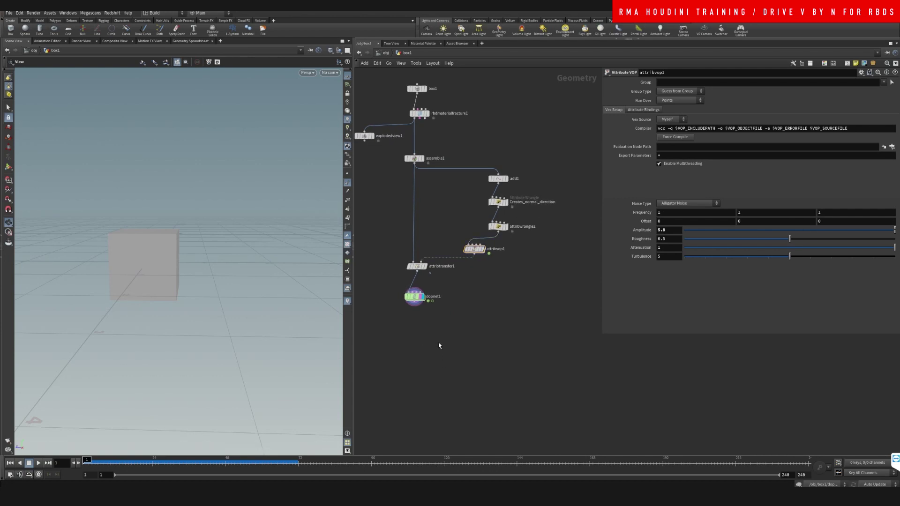
{"action": "key", "text": "Tab"}
{"action": "type", "text": "grid"}
{"action": "key", "text": "Return"}
{"action": "left_click", "coordinate": [438, 345]}
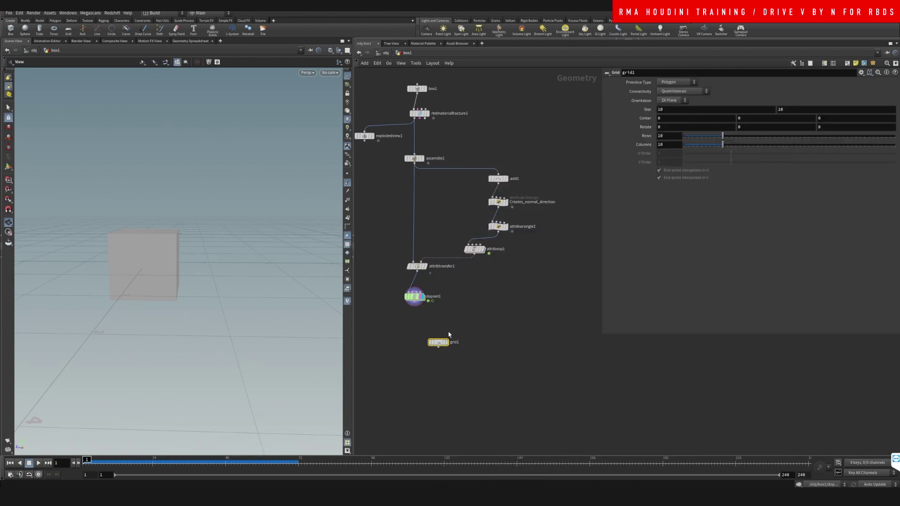
{"action": "left_click", "coordinate": [446, 342]}
{"action": "left_click", "coordinate": [442, 346]}
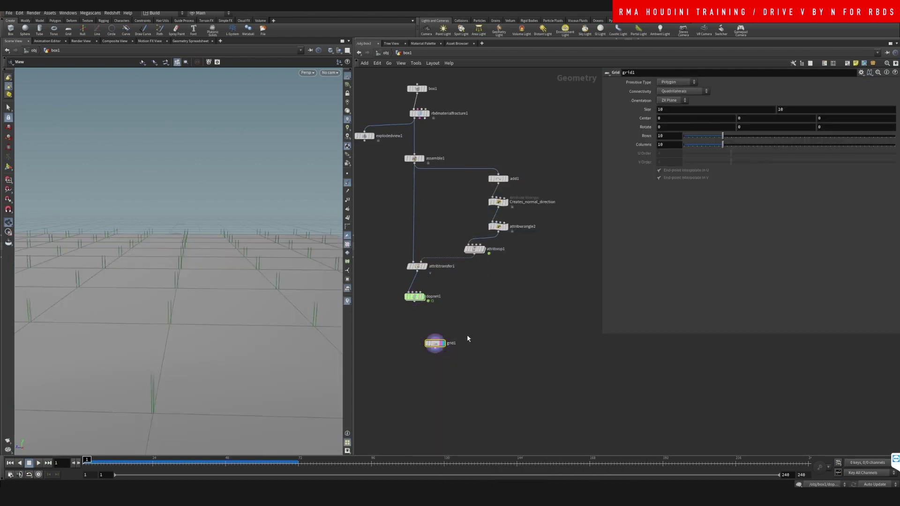
Step: View the whole grid from above and hide its point normals
{"action": "right_click_drag", "start_coordinate": [207, 265], "coordinate": [146, 341], "text": "alt"}
{"action": "mouse_move", "coordinate": [223, 264]}
{"action": "left_mouse_down"}
{"action": "mouse_move", "coordinate": [217, 209]}
{"action": "mouse_move", "coordinate": [241, 239]}
{"action": "mouse_move", "coordinate": [240, 259]}
{"action": "left_mouse_up"}
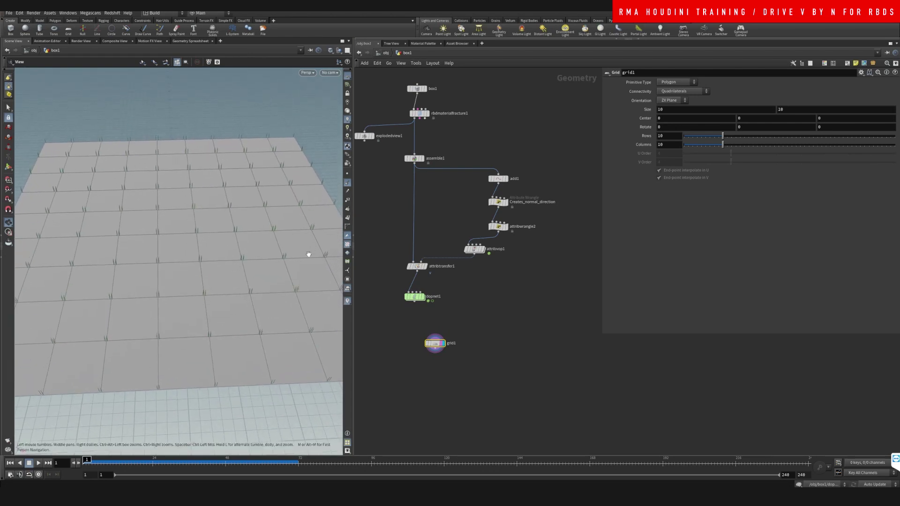
{"action": "left_click", "coordinate": [347, 182]}
Step: Append a Facet node to the grid with Pre-Compute Normals enabled, and show the point normals
{"action": "middle_click_drag", "start_coordinate": [404, 344], "coordinate": [405, 326]}
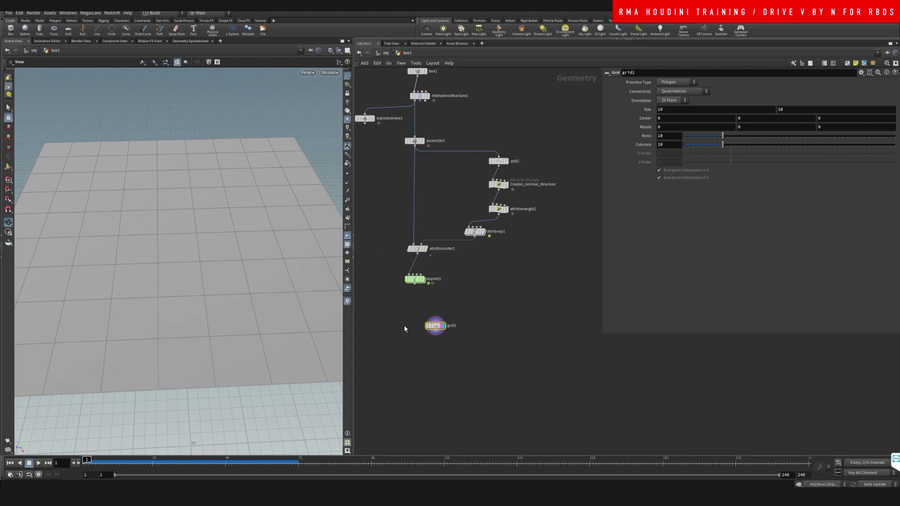
{"action": "scroll", "coordinate": [441, 360], "scroll_direction": "up", "scroll_amount": 2}
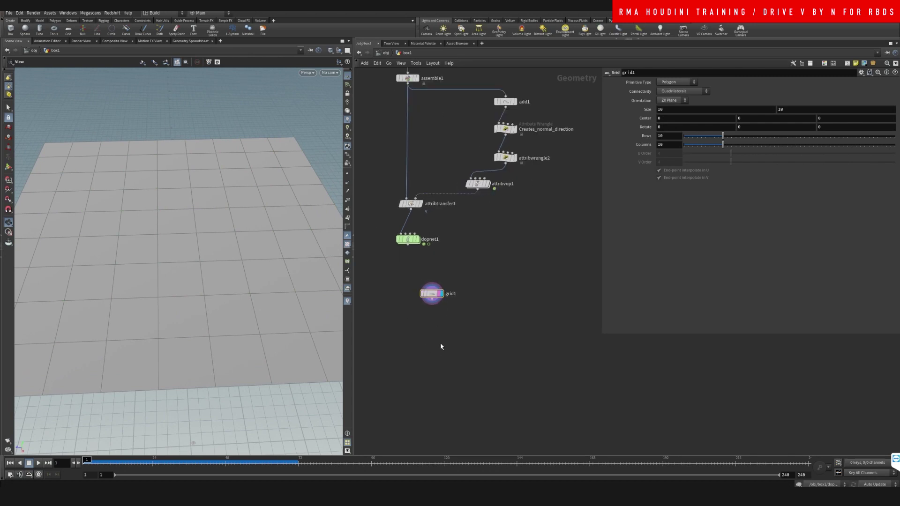
{"action": "key", "text": "Tab"}
{"action": "type", "text": "fac"}
{"action": "left_click", "coordinate": [505, 157]}
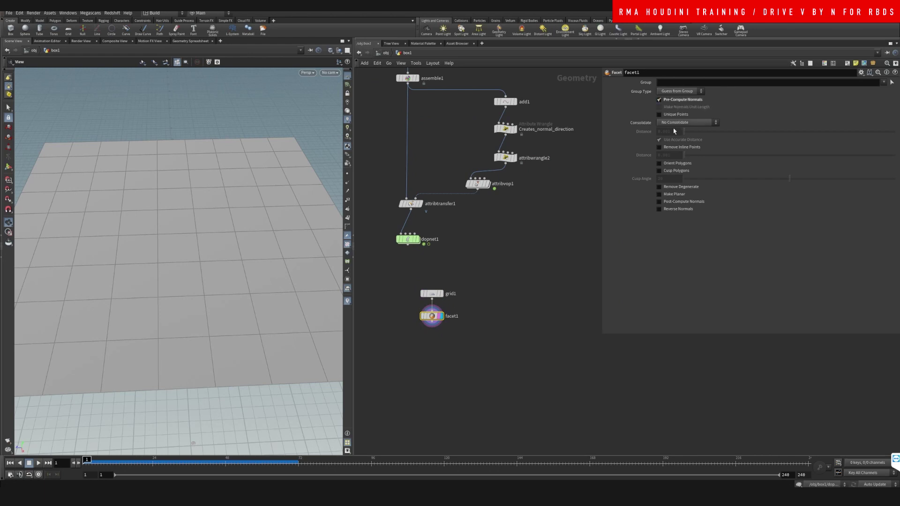
{"action": "left_click", "coordinate": [348, 183]}
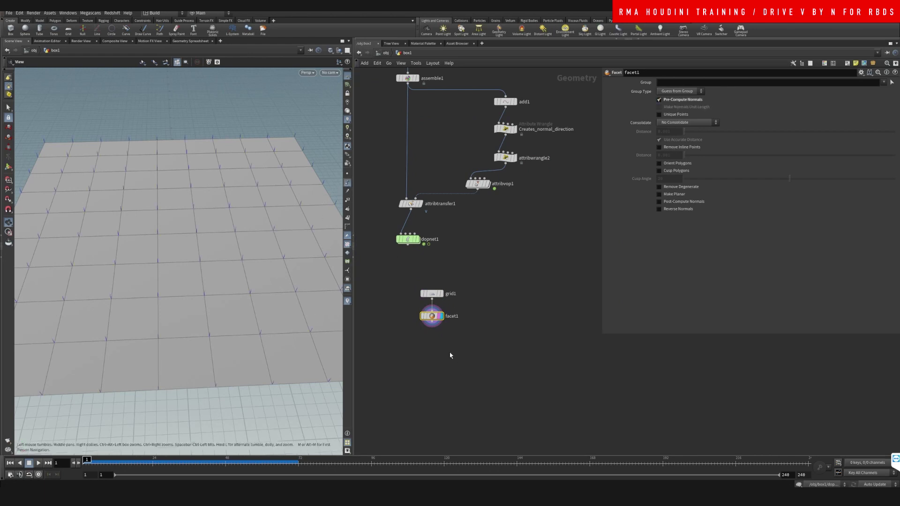
Step: Append a Comb node below the Facet node, display it, and activate its brush in the viewport
{"action": "key", "text": "Tab"}
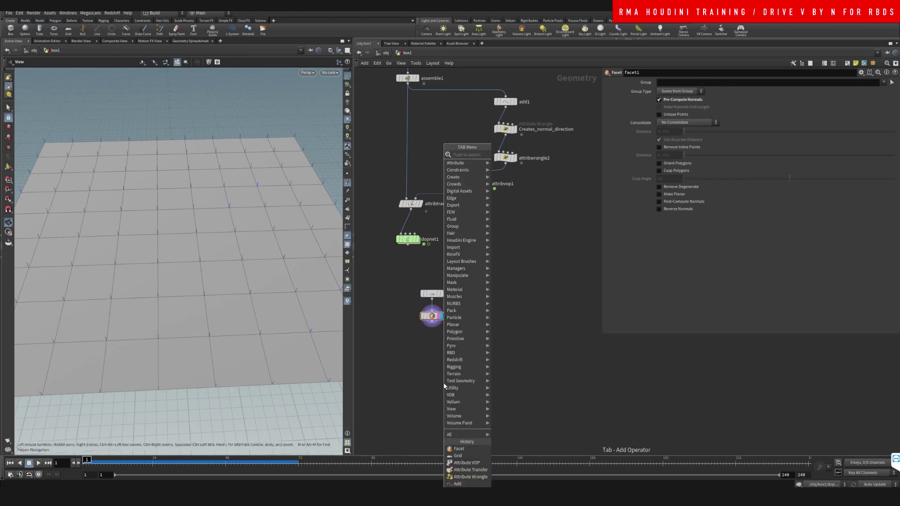
{"action": "type", "text": "cone"}
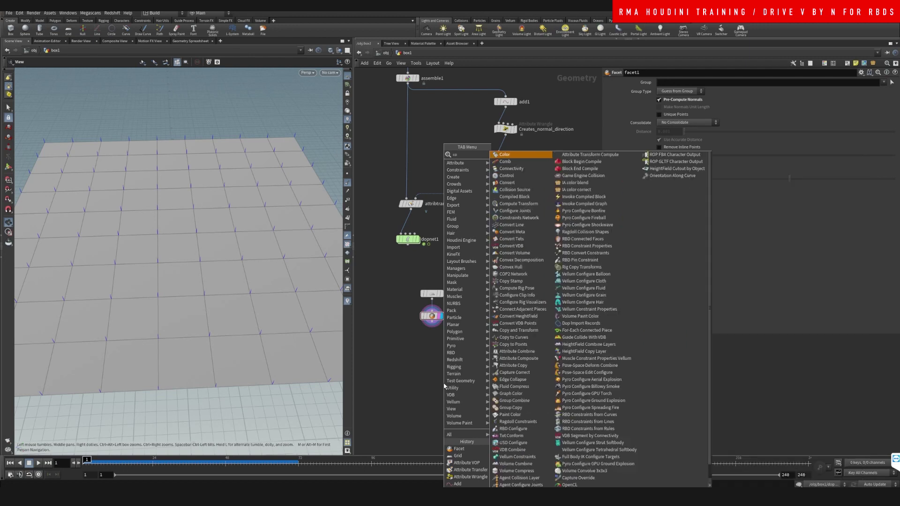
{"action": "key", "text": "BackSpace"}
{"action": "key", "text": "BackSpace"}
{"action": "type", "text": "mb"}
{"action": "key", "text": "Return"}
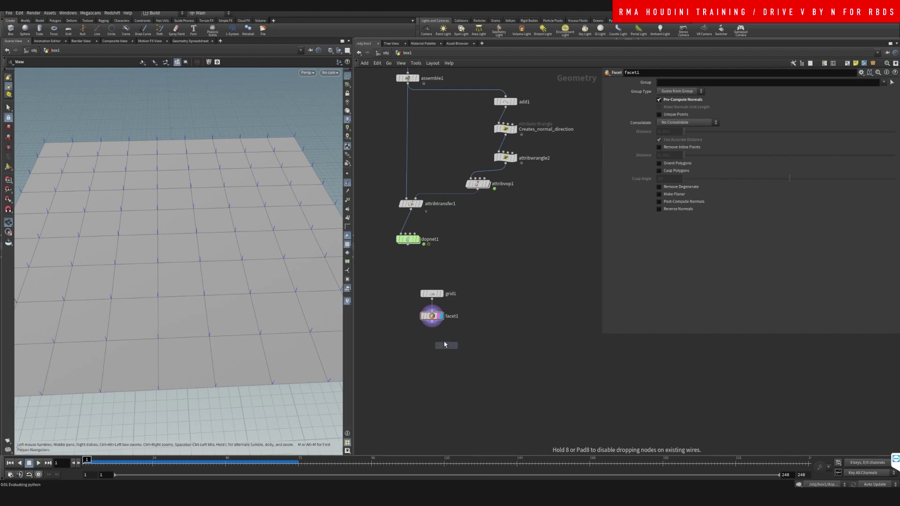
{"action": "left_click", "coordinate": [433, 334]}
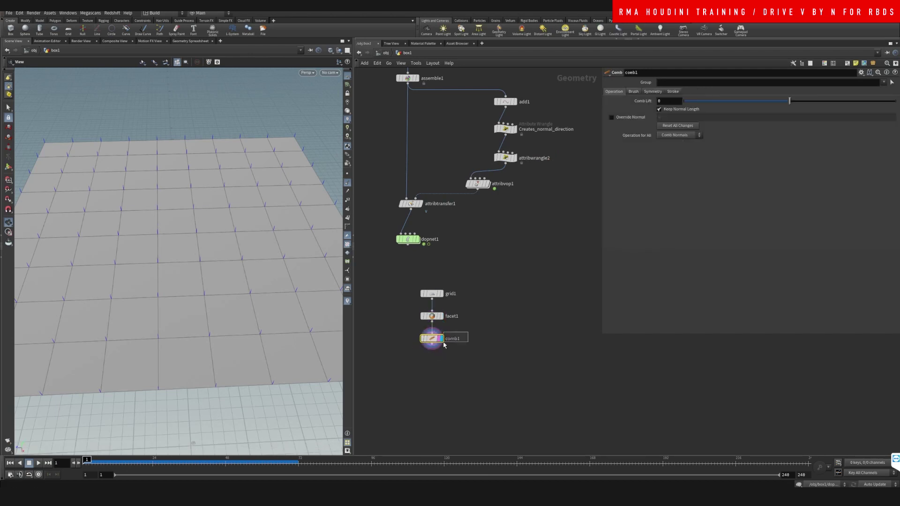
{"action": "key", "text": "Return"}
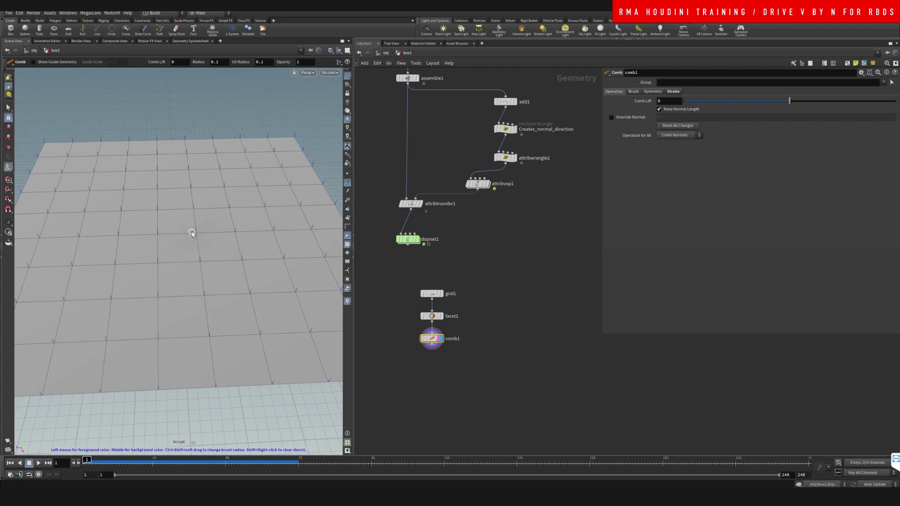
Step: Enlarge the comb brush radius to about 0.66 and brush the grid's normals in several directions across its surface
{"action": "scroll", "coordinate": [192, 235], "scroll_direction": "down", "scroll_amount": 3}
{"action": "mouse_move", "coordinate": [208, 206]}
{"action": "left_mouse_down"}
{"action": "mouse_move", "coordinate": [126, 209]}
{"action": "mouse_move", "coordinate": [123, 265]}
{"action": "left_mouse_up"}
{"action": "mouse_move", "coordinate": [161, 218]}
{"action": "left_mouse_down"}
{"action": "mouse_move", "coordinate": [123, 270]}
{"action": "mouse_move", "coordinate": [114, 394]}
{"action": "left_mouse_up"}
{"action": "mouse_move", "coordinate": [144, 239]}
{"action": "left_mouse_down"}
{"action": "mouse_move", "coordinate": [157, 285]}
{"action": "mouse_move", "coordinate": [201, 330]}
{"action": "mouse_move", "coordinate": [201, 295]}
{"action": "mouse_move", "coordinate": [217, 300]}
{"action": "mouse_move", "coordinate": [224, 279]}
{"action": "mouse_move", "coordinate": [224, 254]}
{"action": "mouse_move", "coordinate": [209, 233]}
{"action": "mouse_move", "coordinate": [291, 226]}
{"action": "mouse_move", "coordinate": [286, 171]}
{"action": "mouse_move", "coordinate": [264, 127]}
{"action": "left_mouse_up"}
{"action": "mouse_move", "coordinate": [184, 231]}
{"action": "left_mouse_down"}
{"action": "mouse_move", "coordinate": [256, 212]}
{"action": "mouse_move", "coordinate": [255, 141]}
{"action": "mouse_move", "coordinate": [244, 134]}
{"action": "left_mouse_up"}
{"action": "mouse_move", "coordinate": [167, 207]}
{"action": "left_mouse_down"}
{"action": "mouse_move", "coordinate": [221, 181]}
{"action": "mouse_move", "coordinate": [239, 128]}
{"action": "left_mouse_up"}
{"action": "mouse_move", "coordinate": [112, 218]}
{"action": "left_mouse_down"}
{"action": "mouse_move", "coordinate": [134, 187]}
{"action": "mouse_move", "coordinate": [222, 118]}
{"action": "left_mouse_up"}
{"action": "left_click_drag", "start_coordinate": [144, 213], "coordinate": [230, 139]}
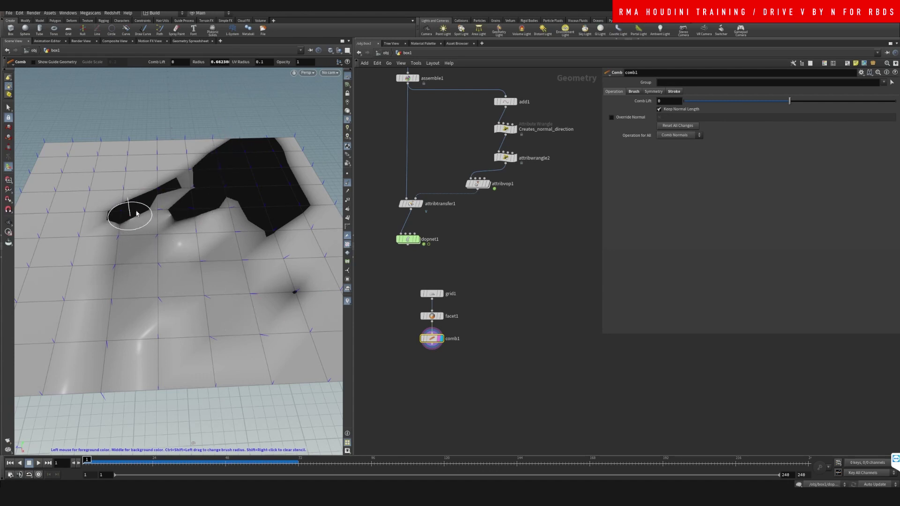
{"action": "left_click_drag", "start_coordinate": [136, 214], "coordinate": [144, 264]}
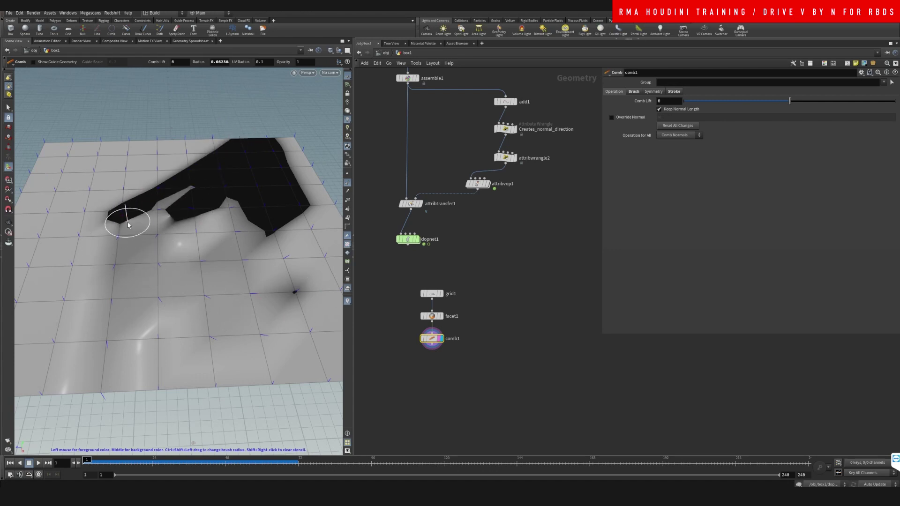
{"action": "left_click_drag", "start_coordinate": [121, 214], "coordinate": [47, 153]}
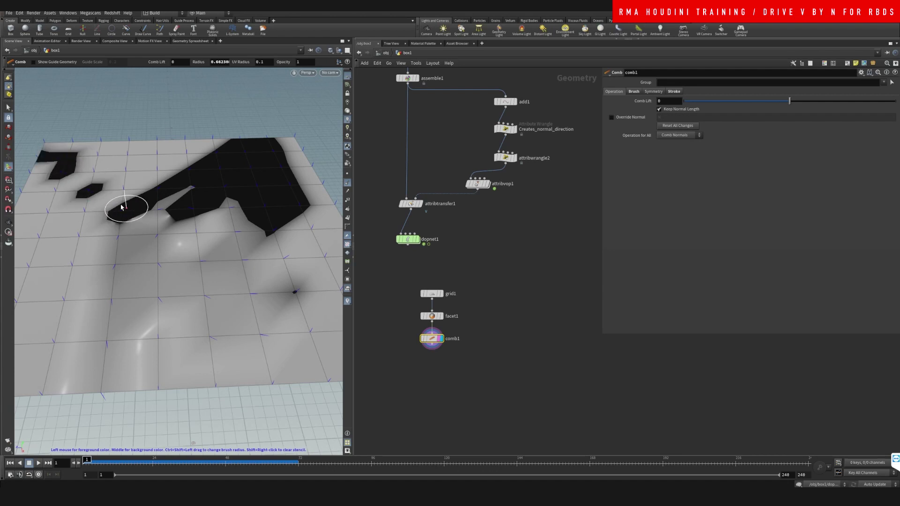
{"action": "mouse_move", "coordinate": [120, 207]}
{"action": "left_mouse_down"}
{"action": "mouse_move", "coordinate": [89, 191]}
{"action": "mouse_move", "coordinate": [50, 140]}
{"action": "left_mouse_up"}
{"action": "left_click_drag", "start_coordinate": [172, 226], "coordinate": [175, 243], "text": "alt"}
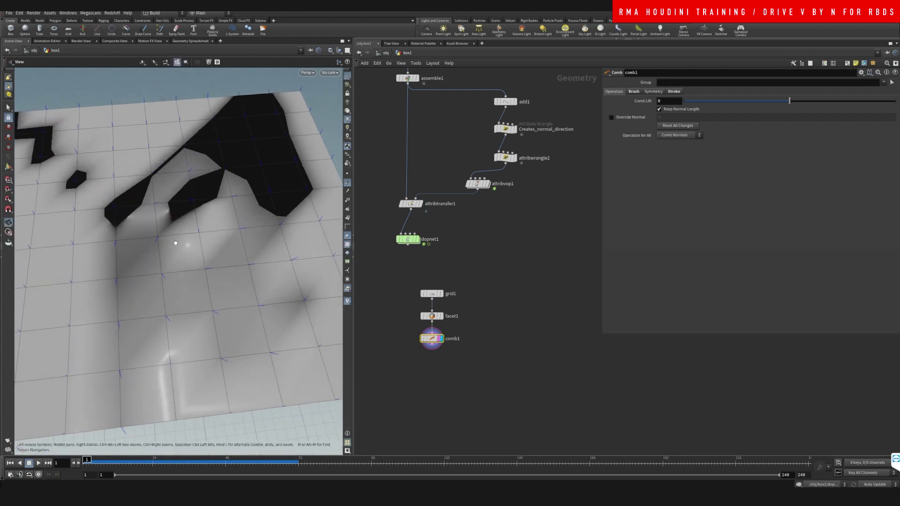
{"action": "key", "text": "Return"}
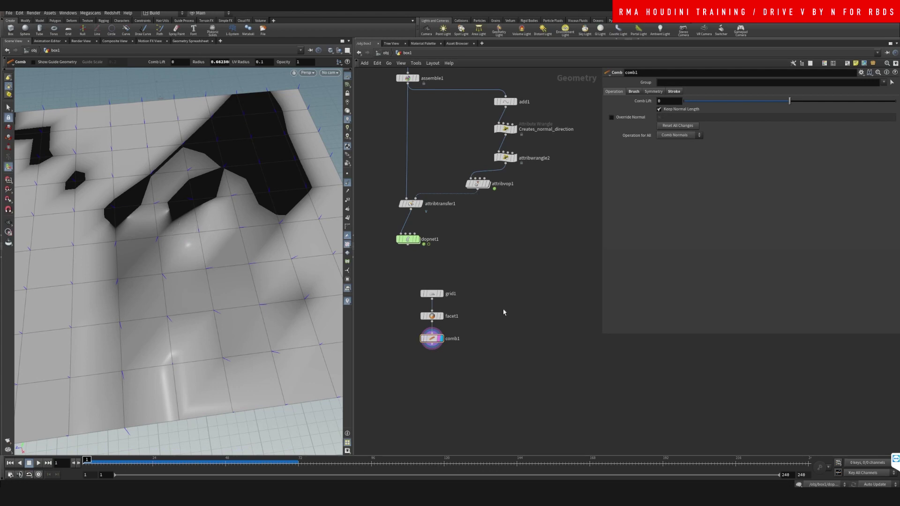